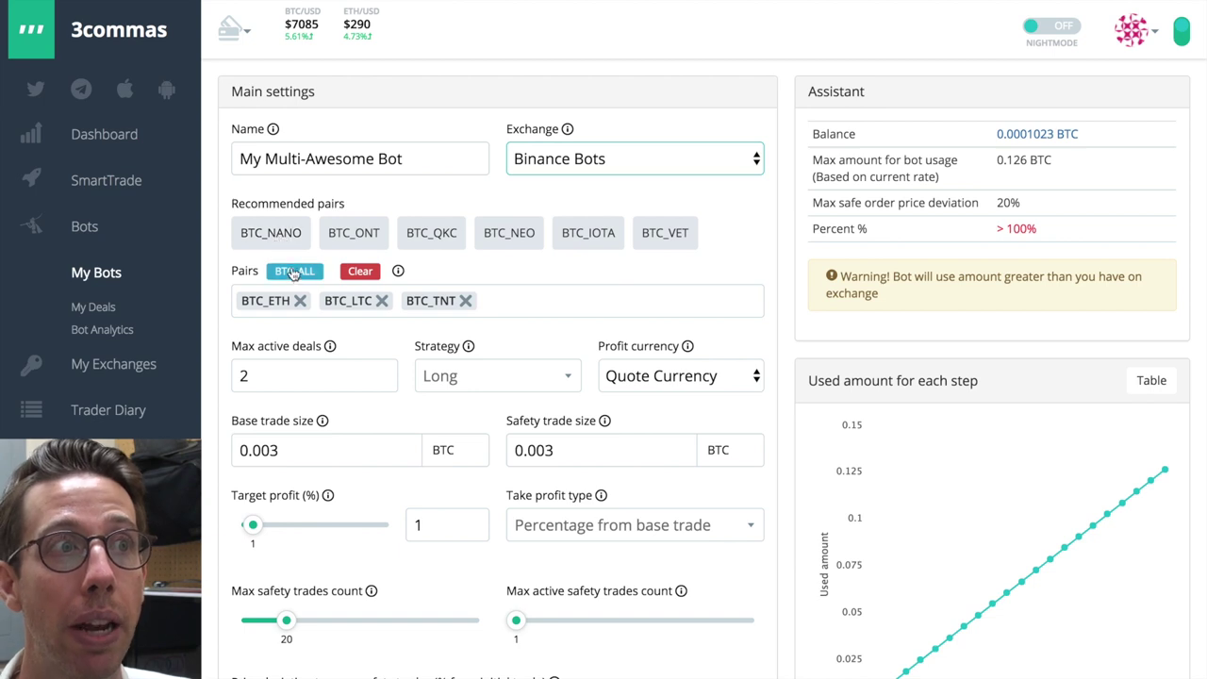
- Remove the BTC_ETH, BTC_LTC and BTC_TNT pairs from the bot
{"action": "left_click", "coordinate": [300, 301]}
{"action": "left_click", "coordinate": [300, 301]}
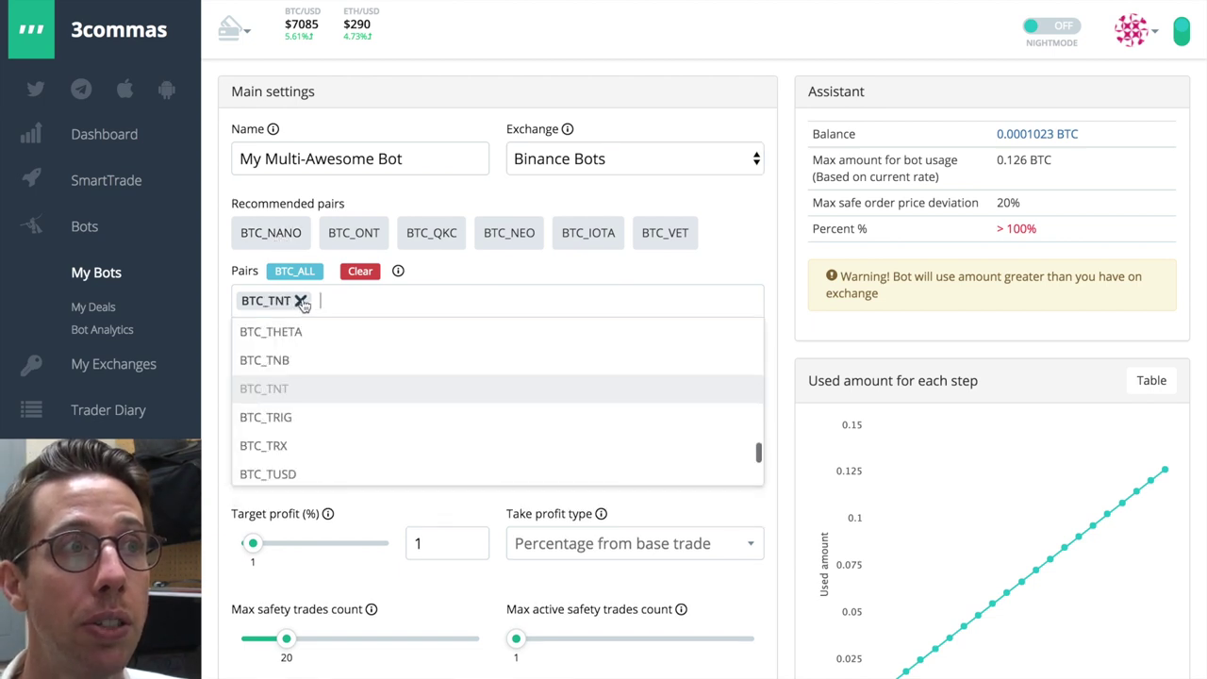
{"action": "left_click", "coordinate": [300, 301]}
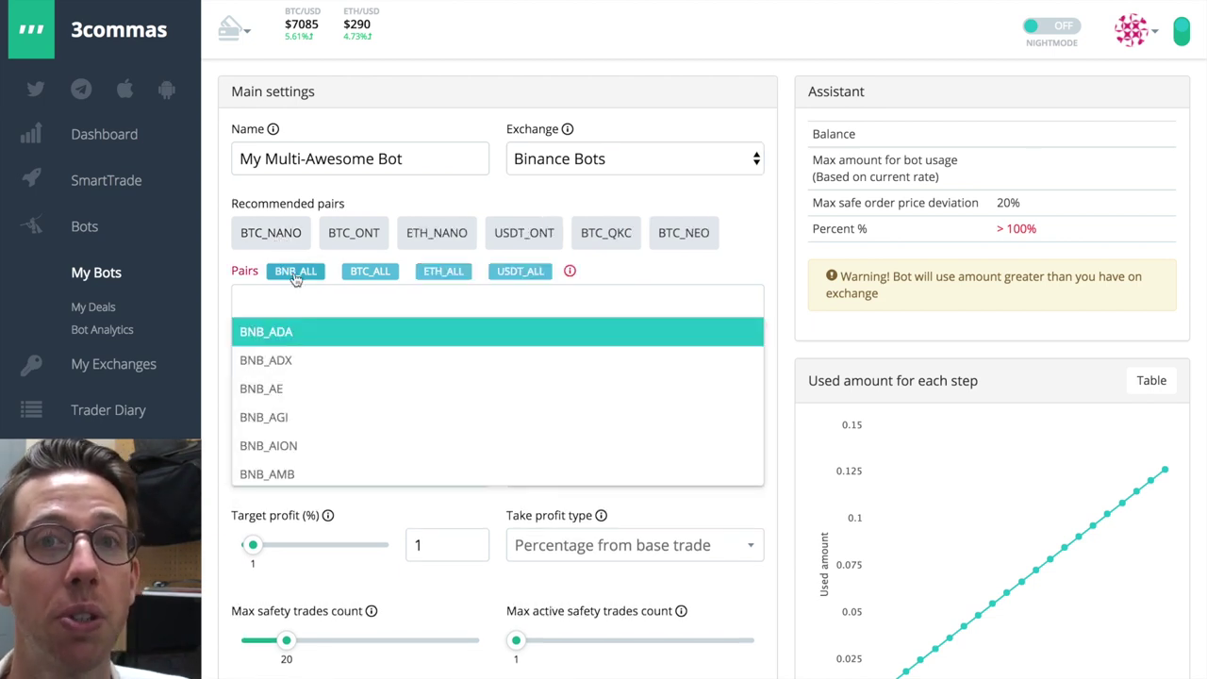
- Fill the bot's pairs with BNB_ALL, clearing and re-adding the full BNB set
{"action": "left_click", "coordinate": [294, 274]}
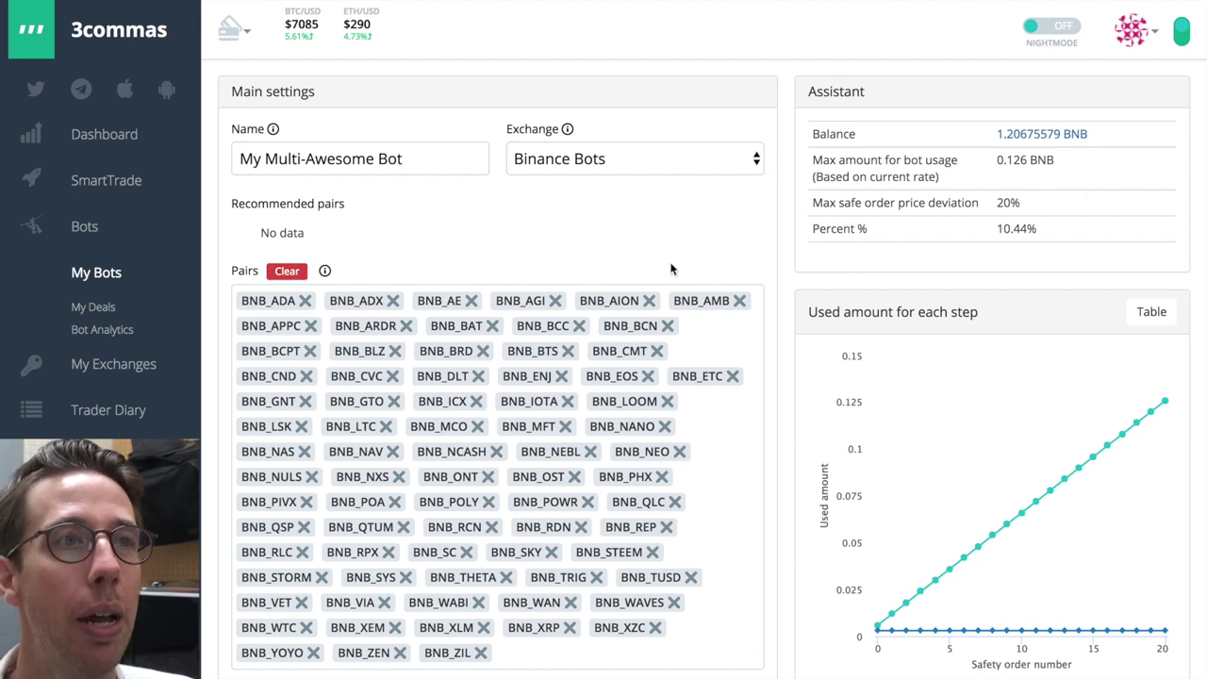
{"action": "left_click", "coordinate": [292, 272]}
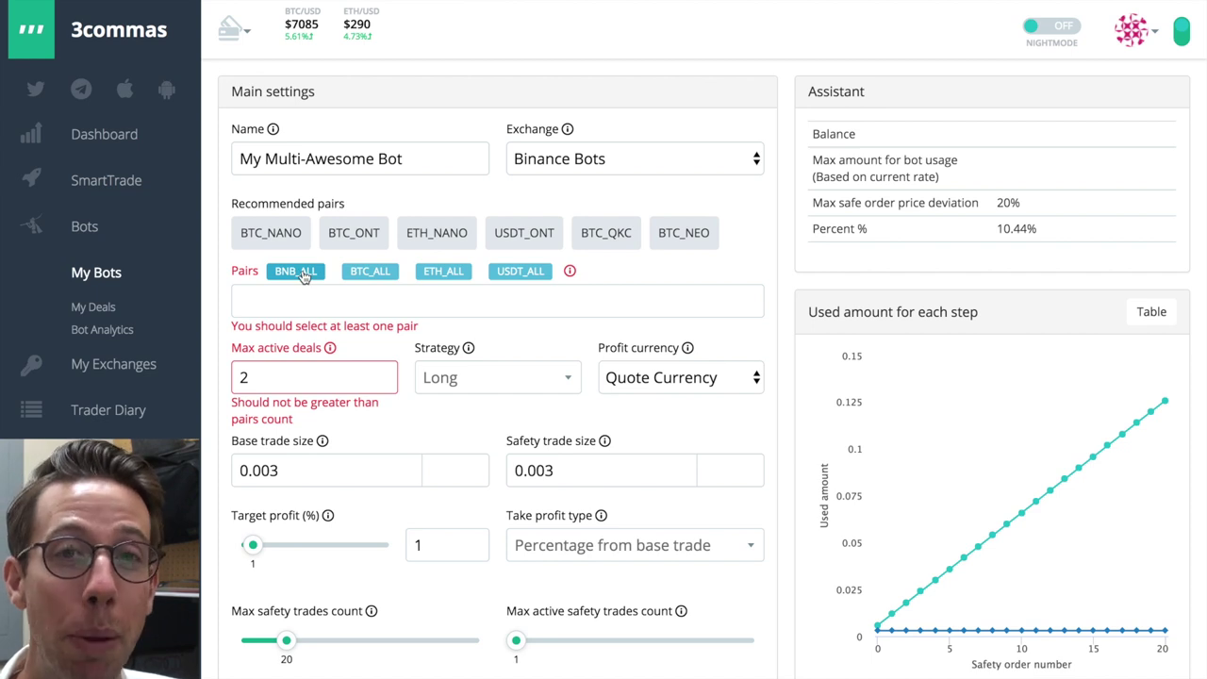
{"action": "left_click", "coordinate": [296, 271]}
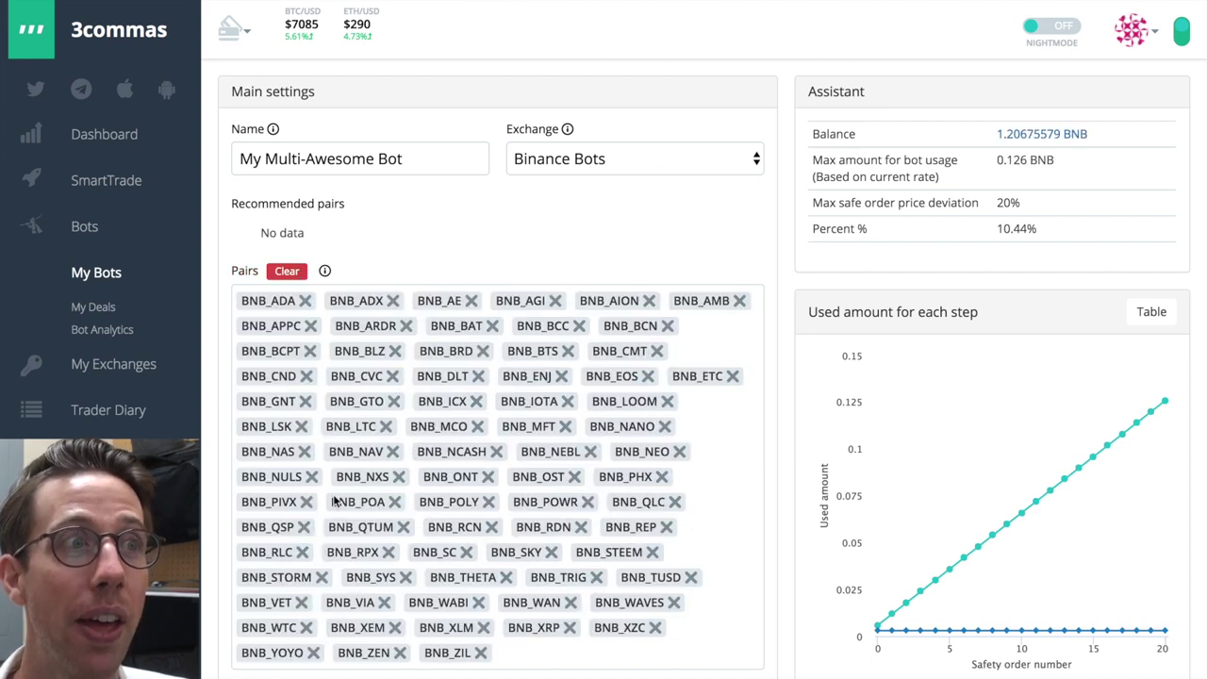
- Drop BNB_NAS, BNB_POA and BNB_NEO from the pair list
{"action": "left_click", "coordinate": [304, 452]}
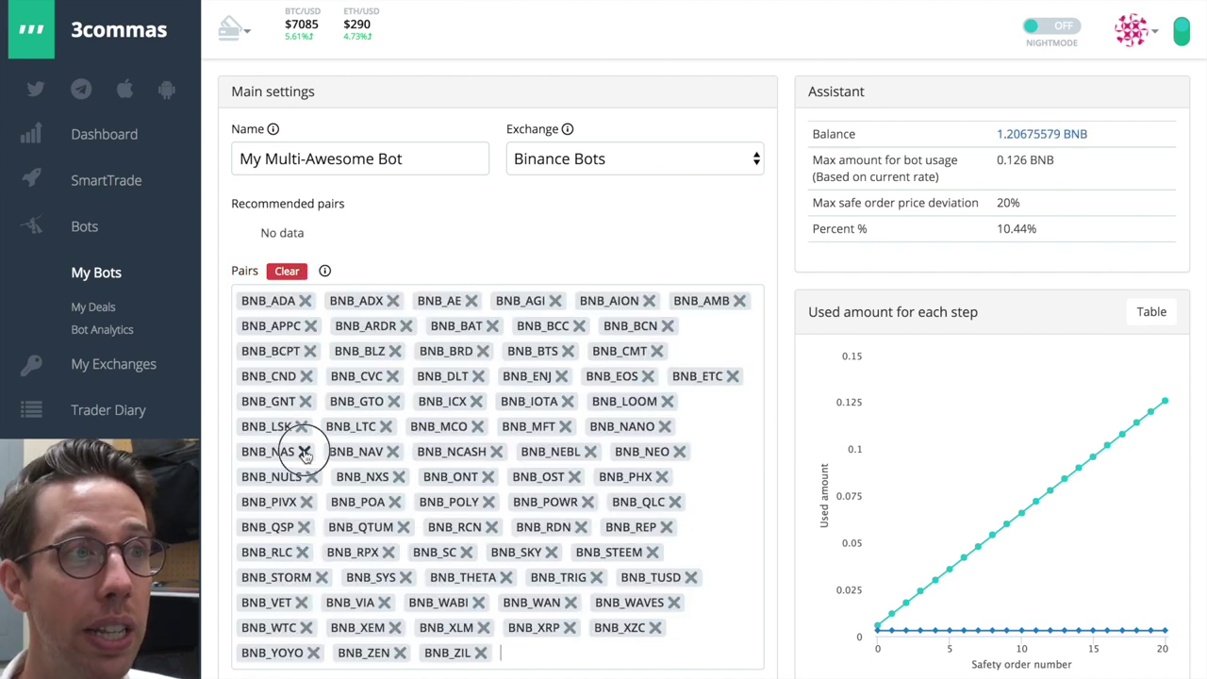
{"action": "left_click", "coordinate": [305, 503]}
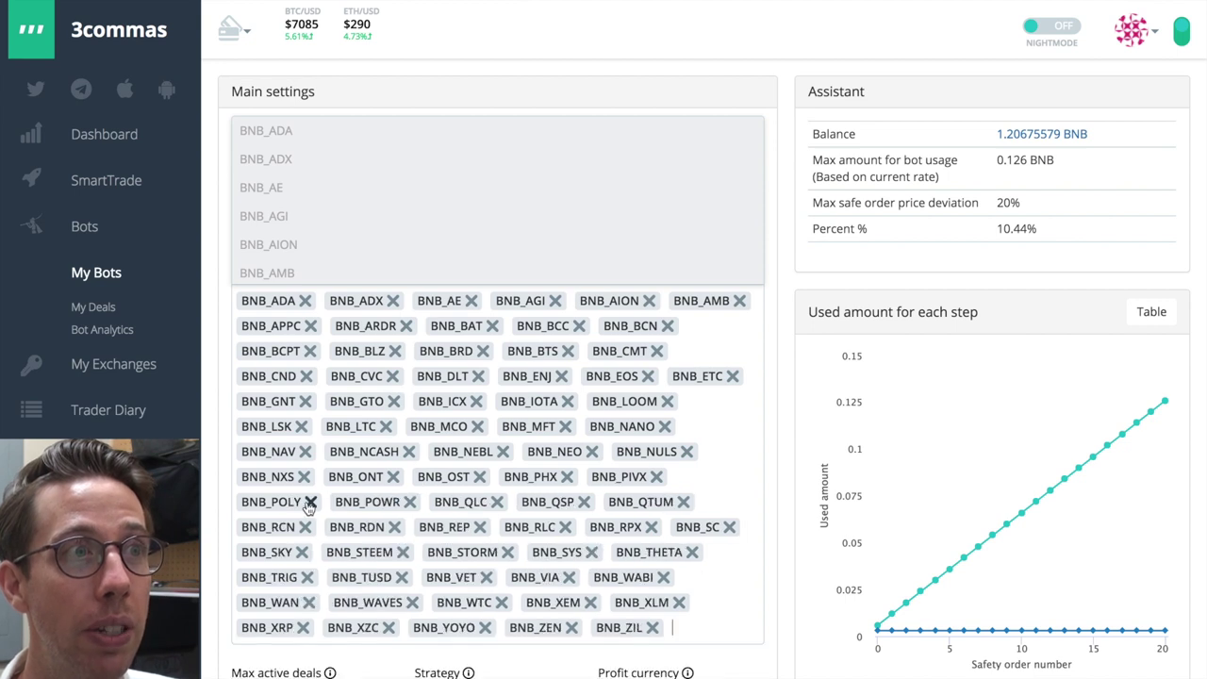
{"action": "left_click", "coordinate": [593, 452]}
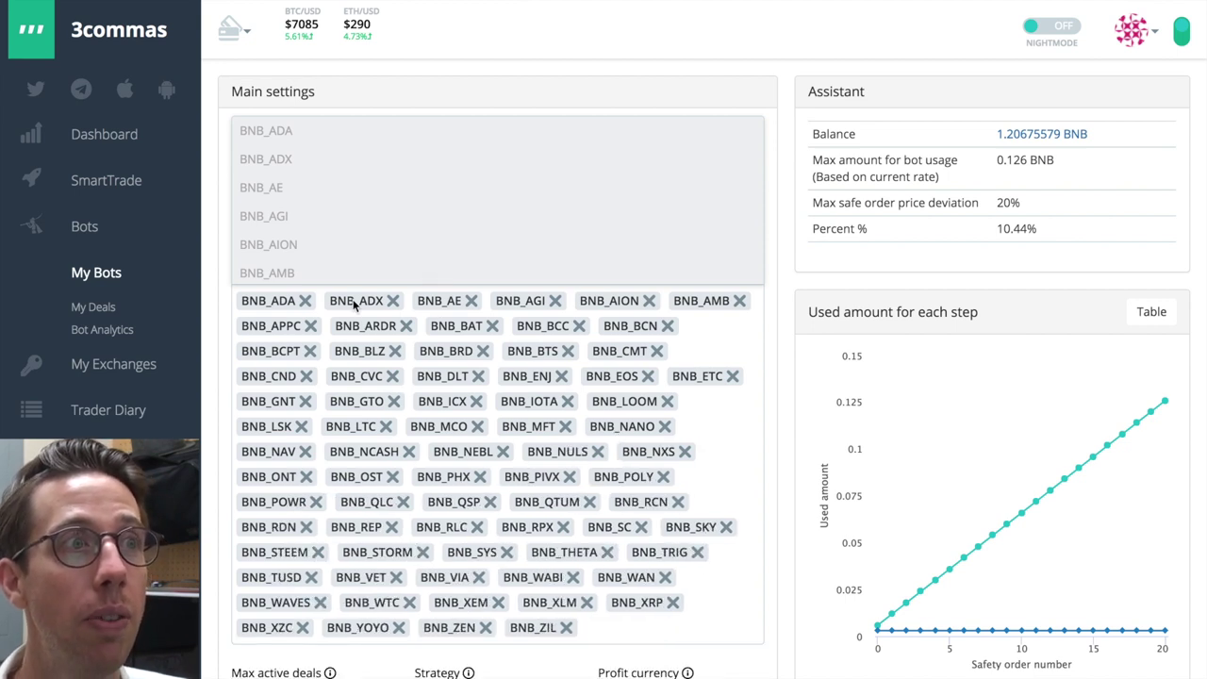
- Clear the pair list and add BNB_BCN by searching 'bcn'
{"action": "left_click", "coordinate": [221, 348]}
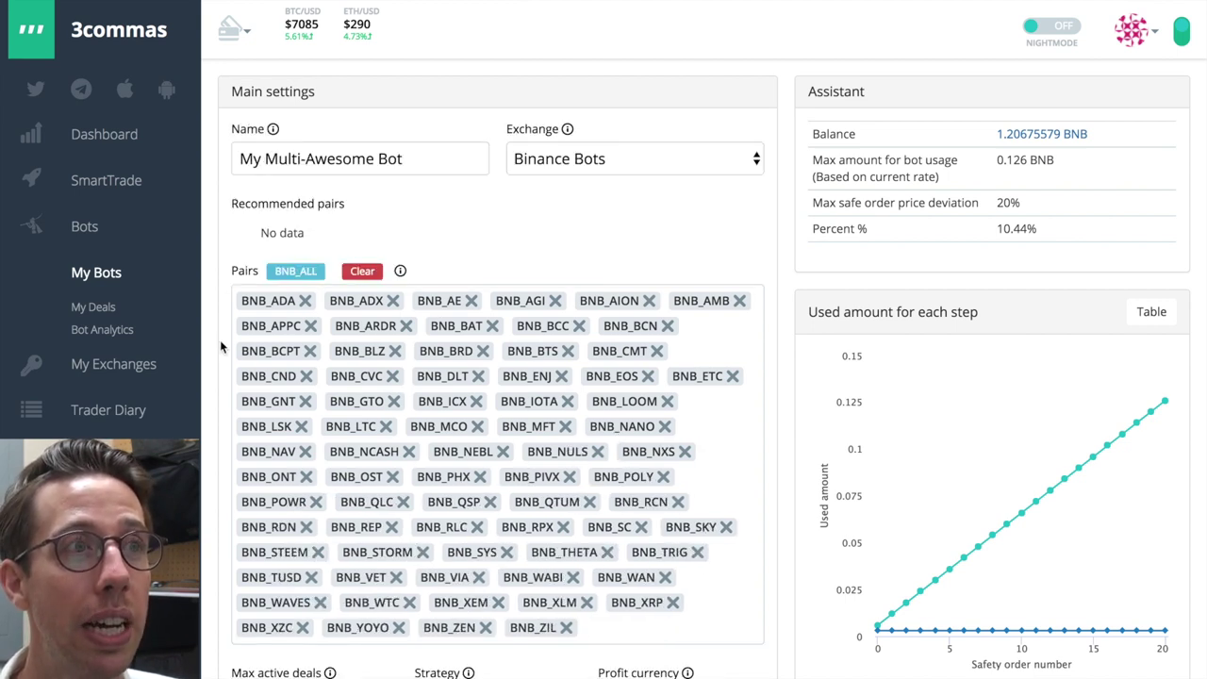
{"action": "left_click", "coordinate": [362, 270]}
{"action": "left_click", "coordinate": [328, 307]}
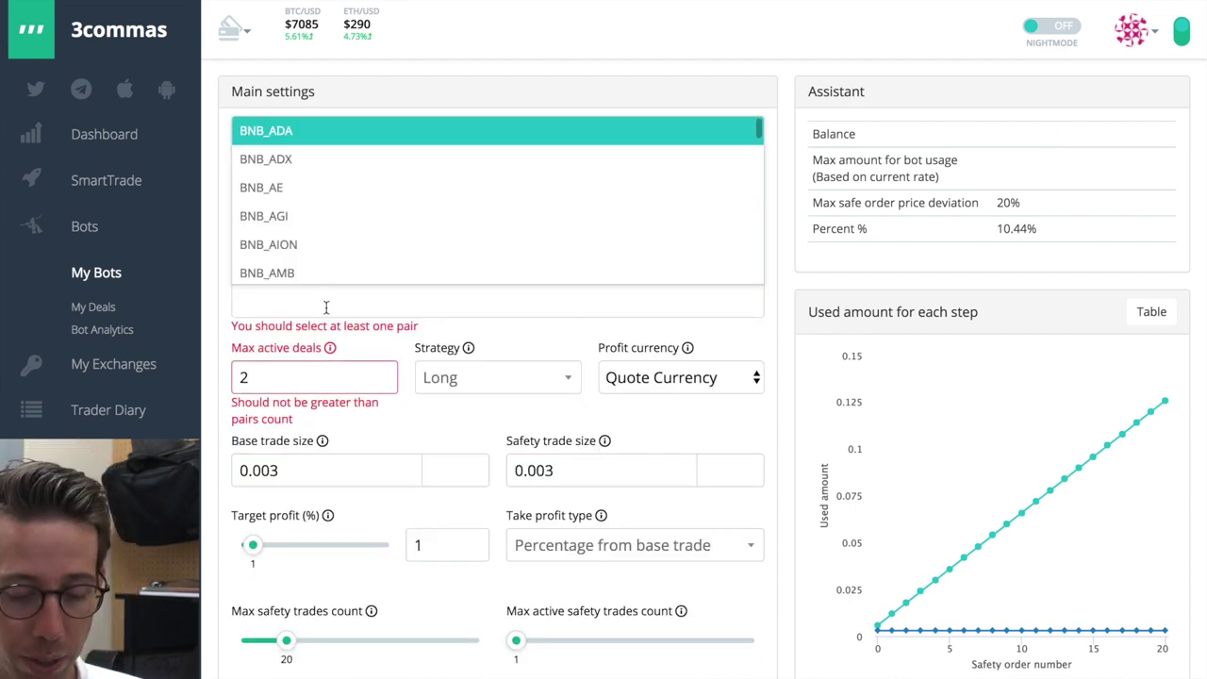
{"action": "type", "text": "bcn"}
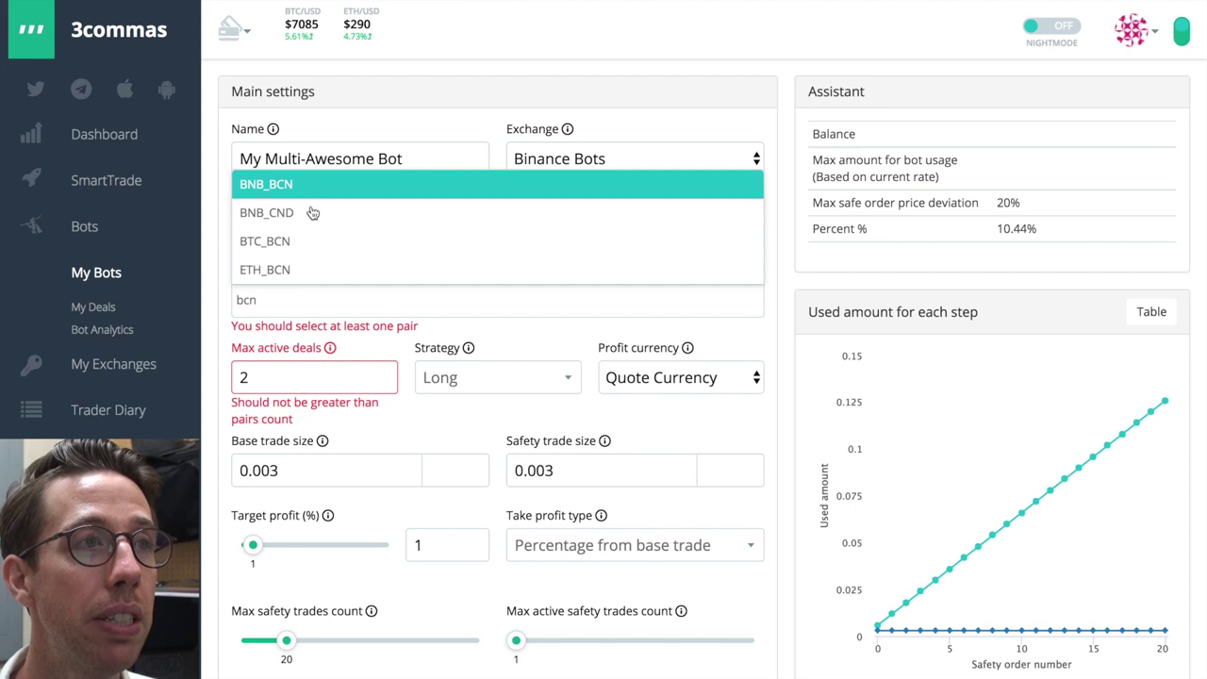
{"action": "key", "text": "Return"}
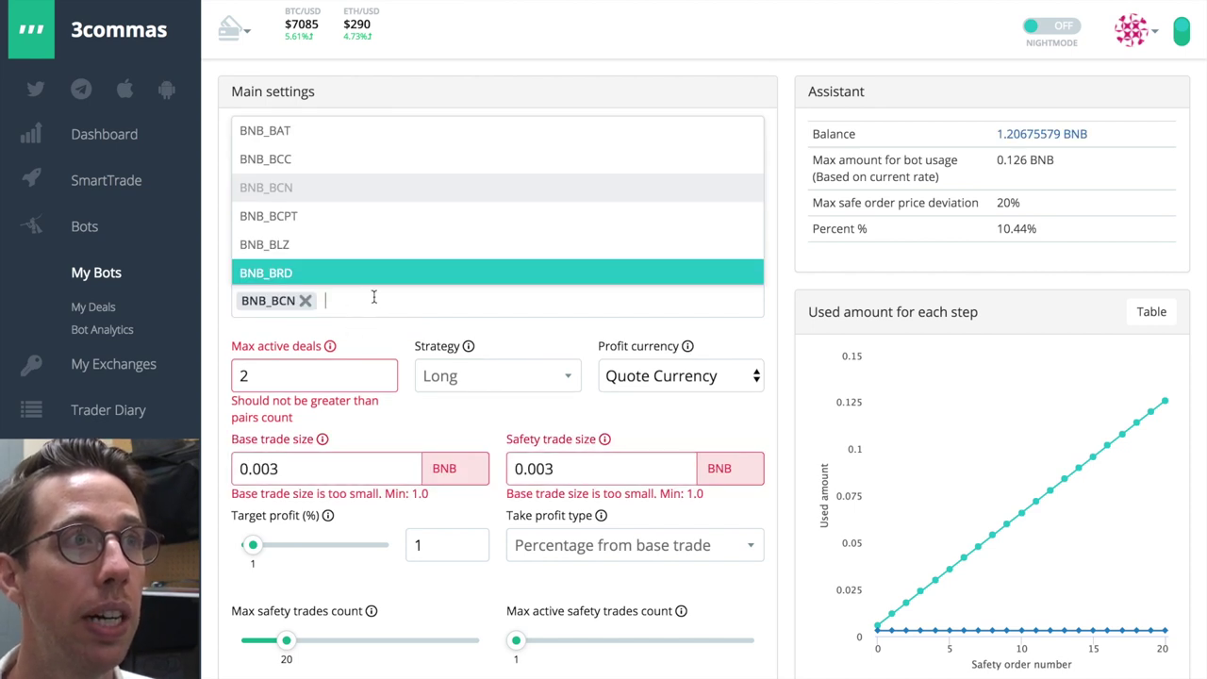
- Add BNB_AION, BNB_CVC, BNB_NEO and BNB_PIVX from the pair dropdown
{"action": "scroll", "coordinate": [382, 246], "scroll_direction": "up", "scroll_amount": 3}
{"action": "left_click", "coordinate": [386, 224]}
{"action": "scroll", "coordinate": [389, 229], "scroll_direction": "down", "scroll_amount": 4}
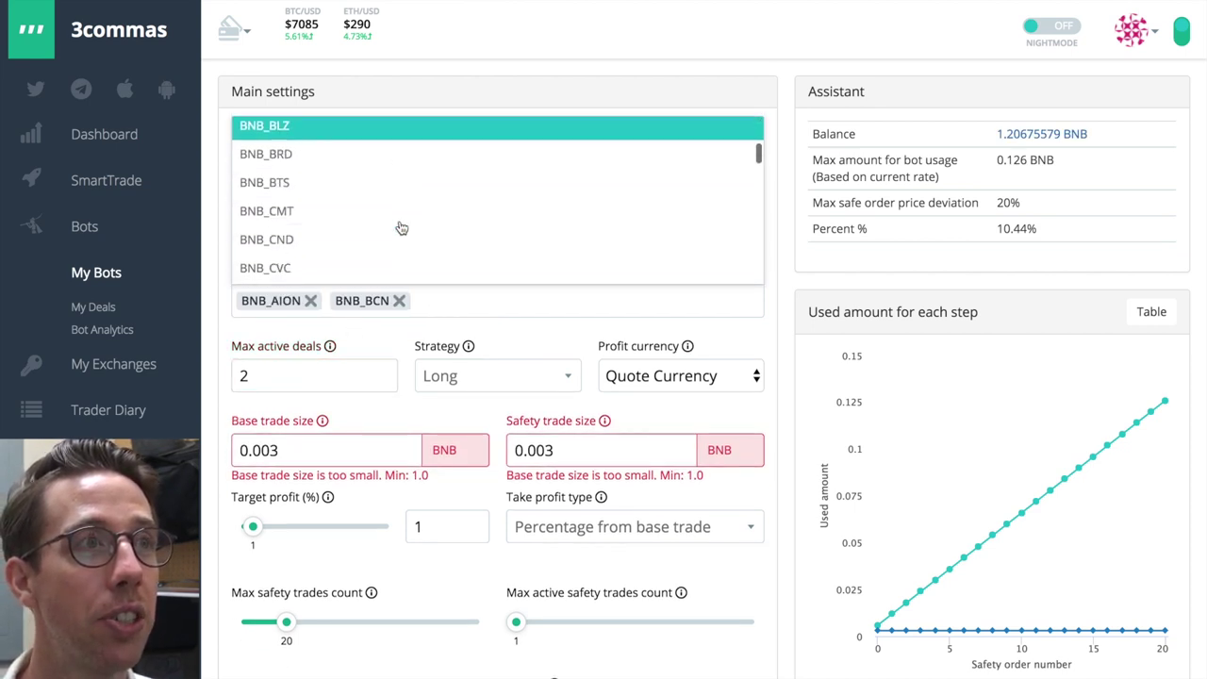
{"action": "left_click", "coordinate": [399, 229]}
{"action": "scroll", "coordinate": [399, 229], "scroll_direction": "down", "scroll_amount": 5}
{"action": "left_click", "coordinate": [407, 220]}
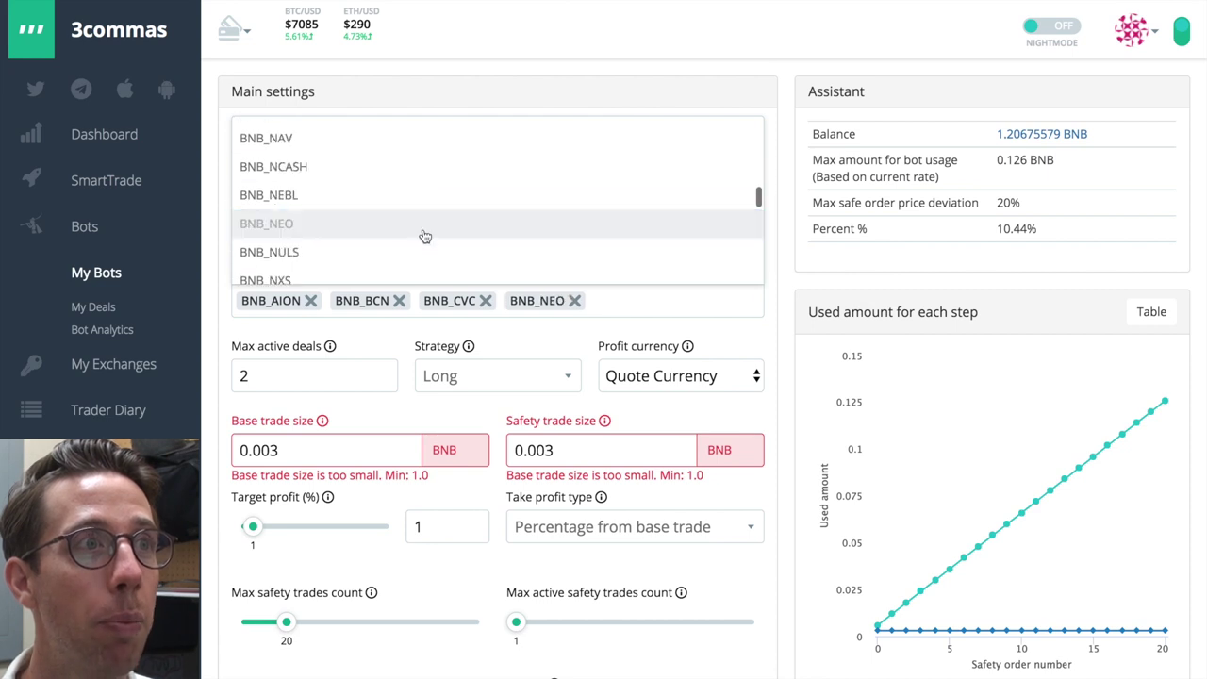
{"action": "scroll", "coordinate": [423, 231], "scroll_direction": "down", "scroll_amount": 4}
{"action": "left_click", "coordinate": [423, 226]}
{"action": "left_click", "coordinate": [405, 339]}
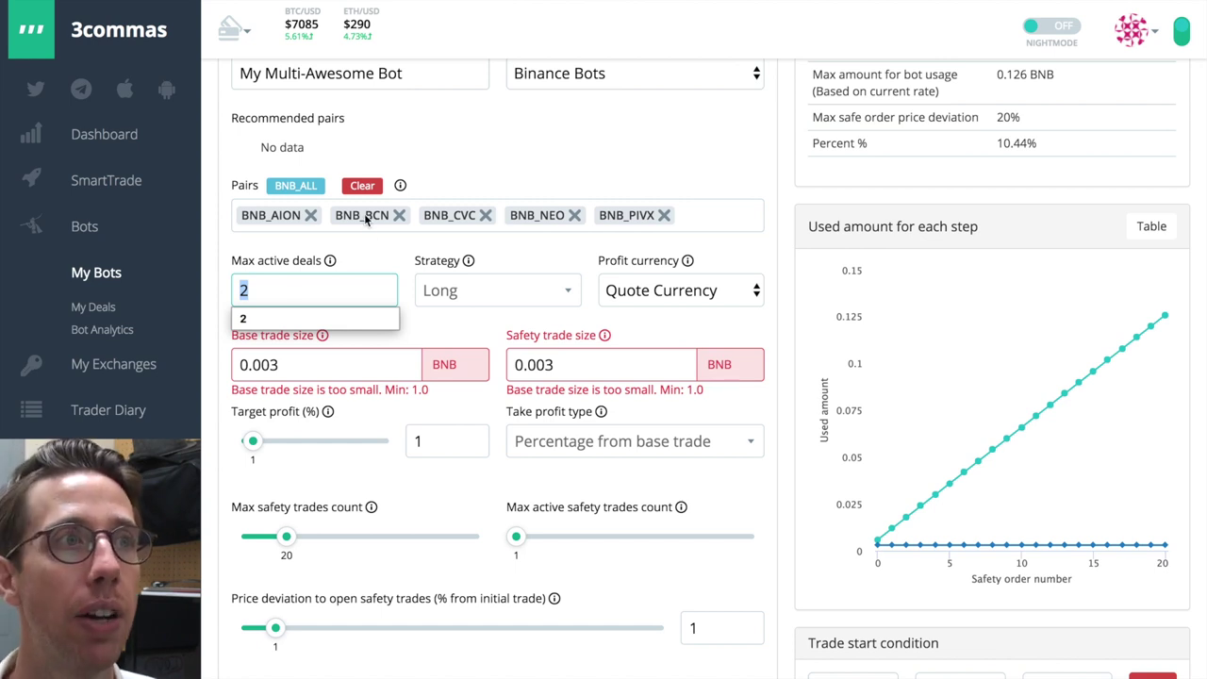
- Restore all BNB pairs to the bot with BNB_ALL
{"action": "left_click", "coordinate": [296, 185]}
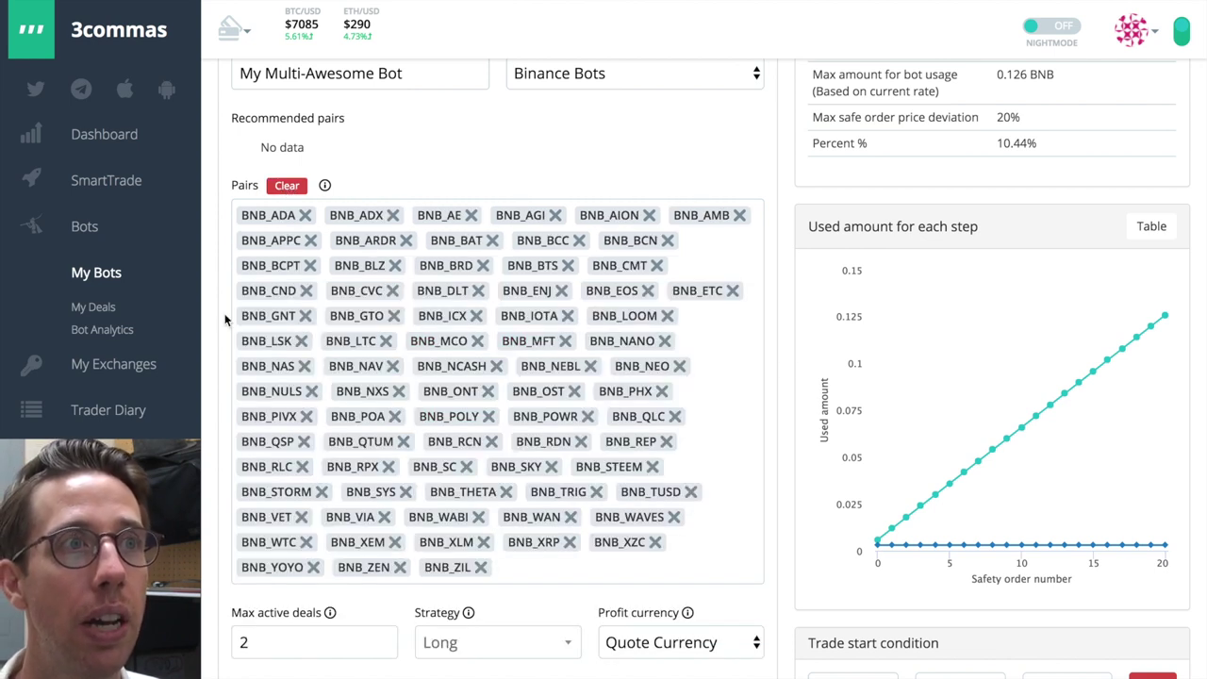
{"action": "scroll", "coordinate": [216, 300], "scroll_direction": "down", "scroll_amount": 3}
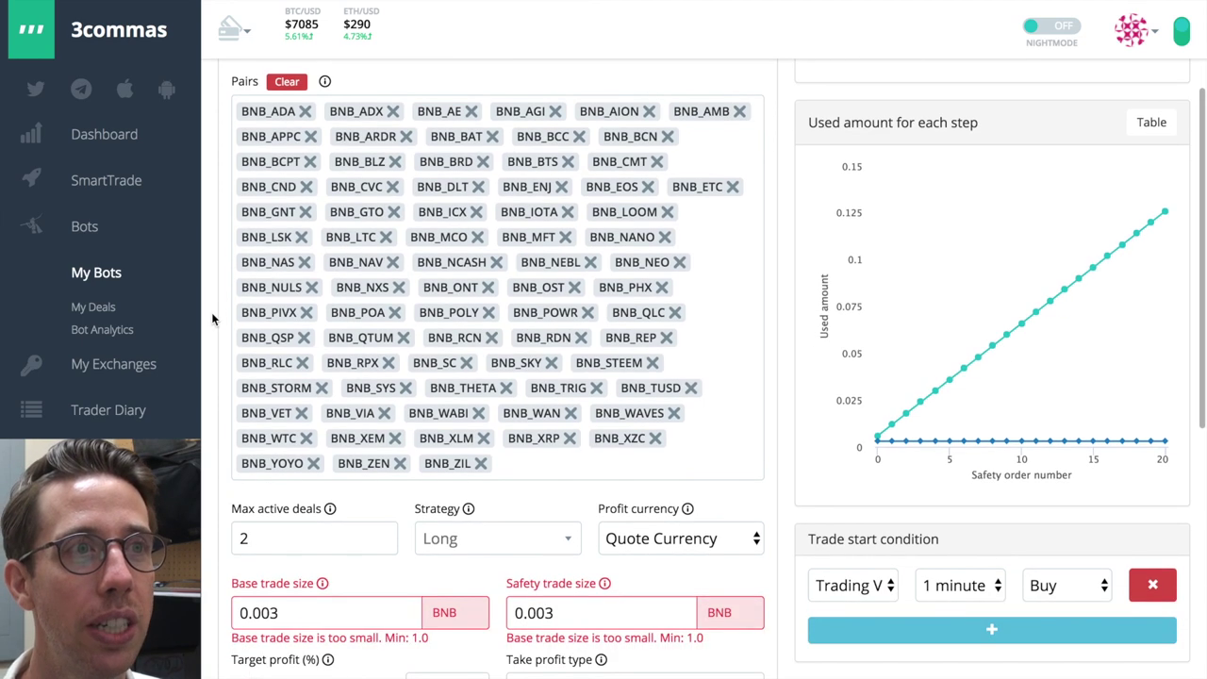
{"action": "scroll", "coordinate": [224, 490], "scroll_direction": "down", "scroll_amount": 1}
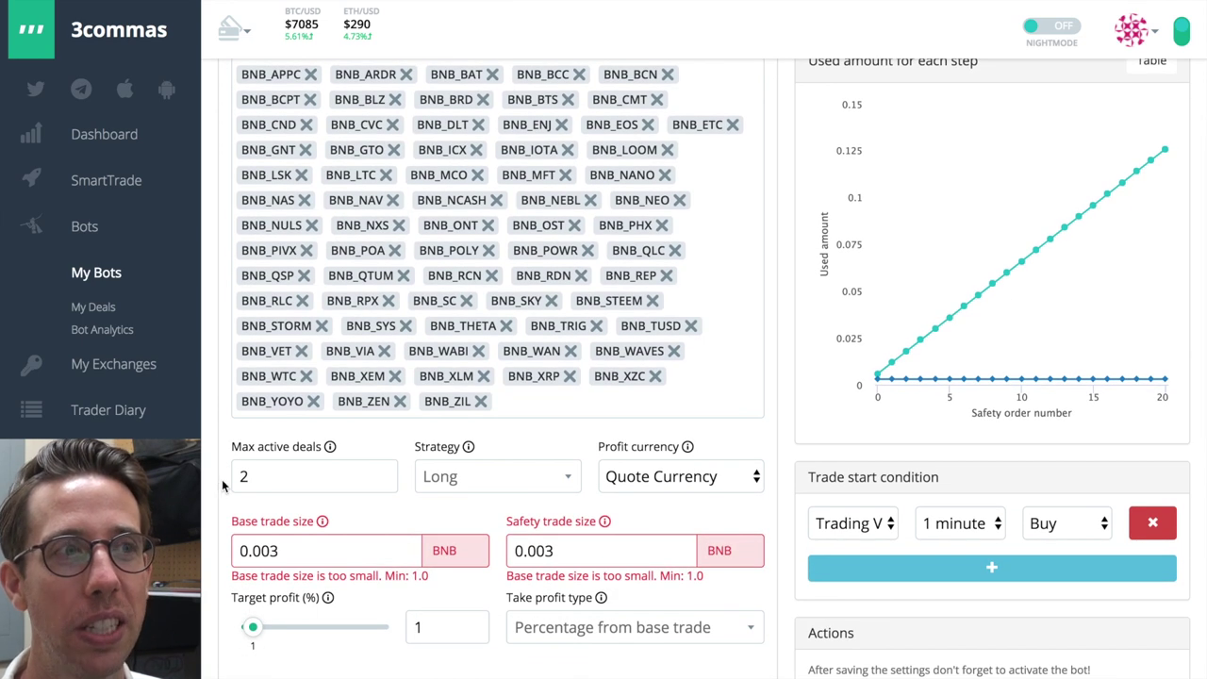
{"action": "scroll", "coordinate": [264, 444], "scroll_direction": "down", "scroll_amount": 1}
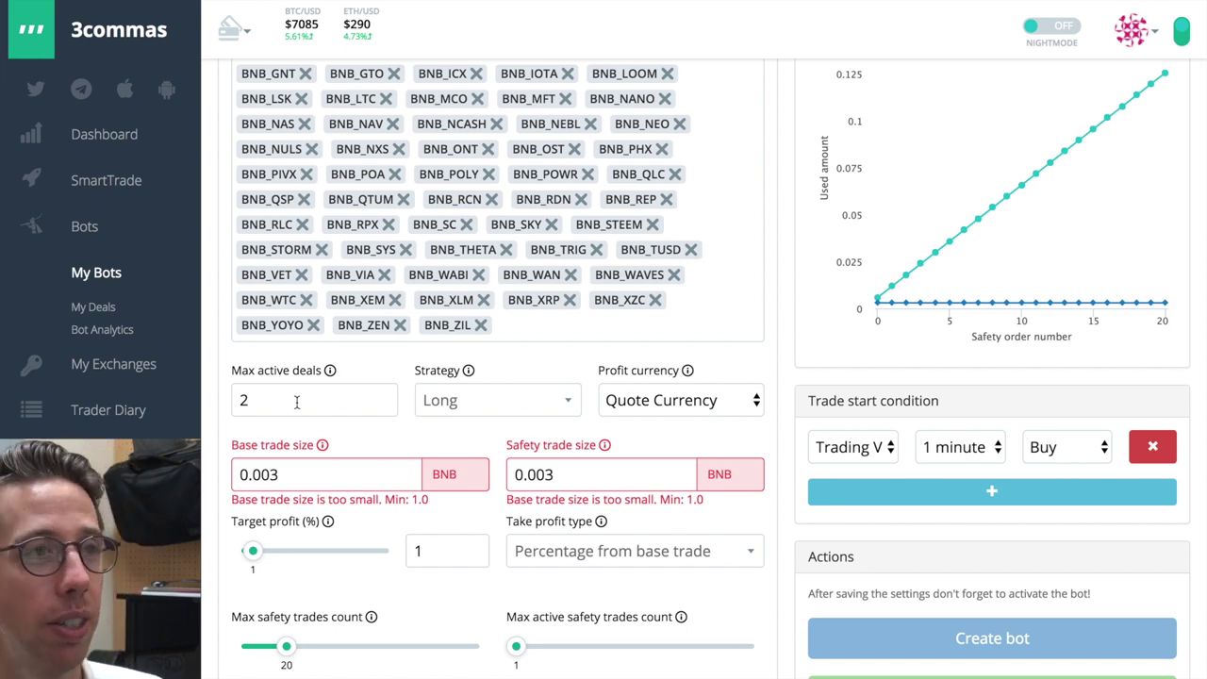
- Change Max active deals from 2 to 20
{"action": "left_click", "coordinate": [320, 402]}
{"action": "double_click", "coordinate": [318, 402]}
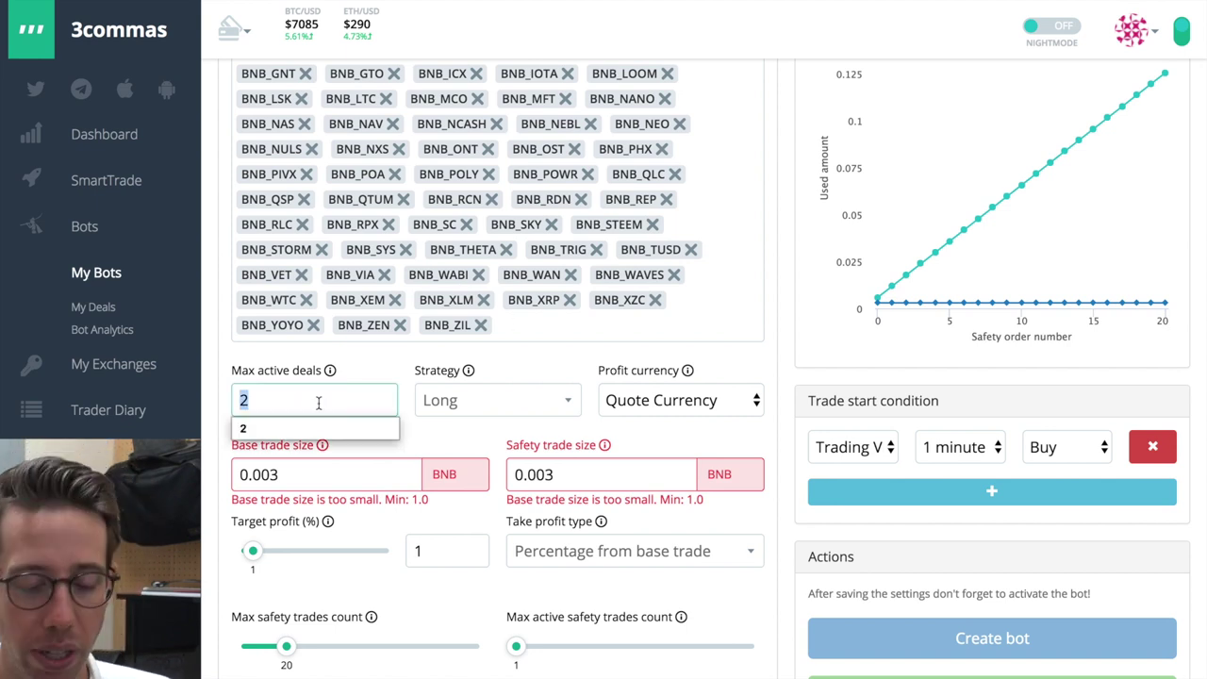
{"action": "type", "text": "10"}
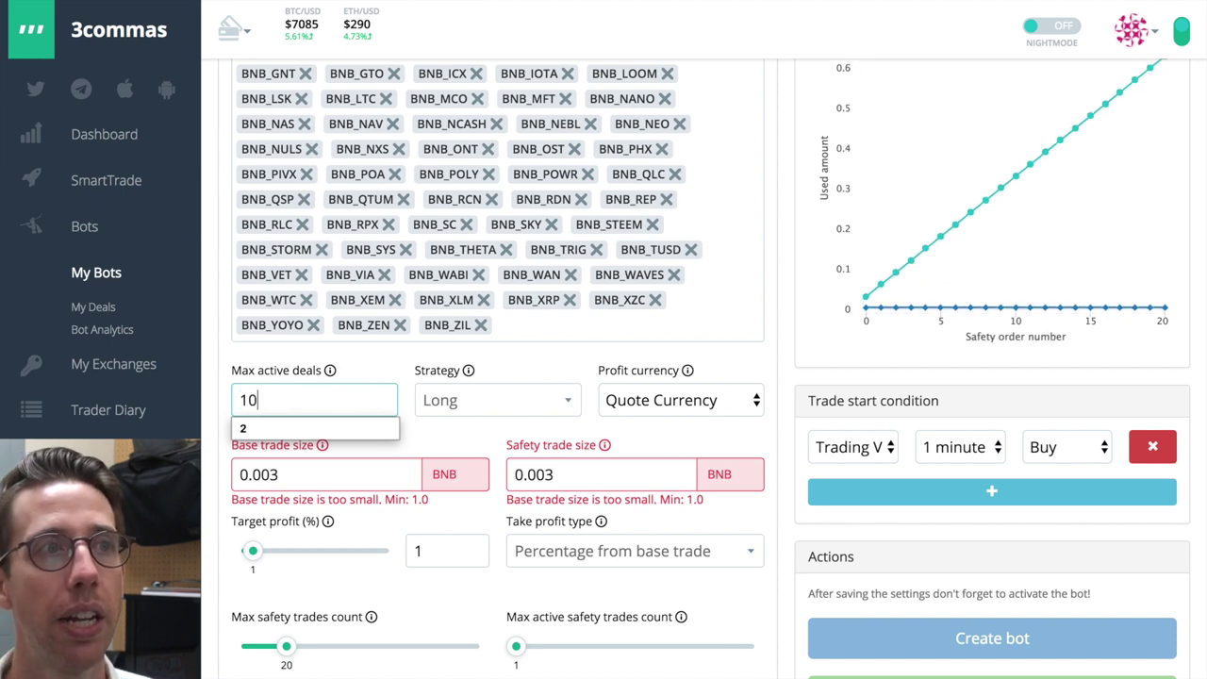
{"action": "key", "text": "BackSpace"}
{"action": "key", "text": "BackSpace"}
{"action": "type", "text": "20"}
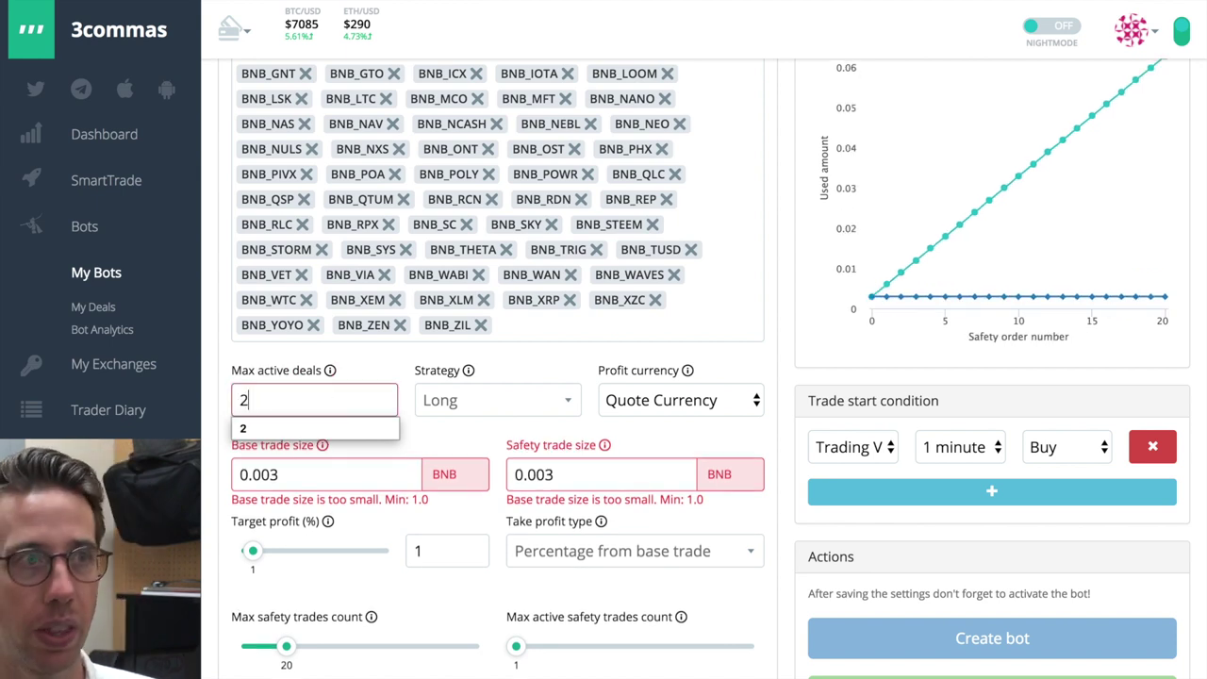
{"action": "left_click", "coordinate": [394, 370]}
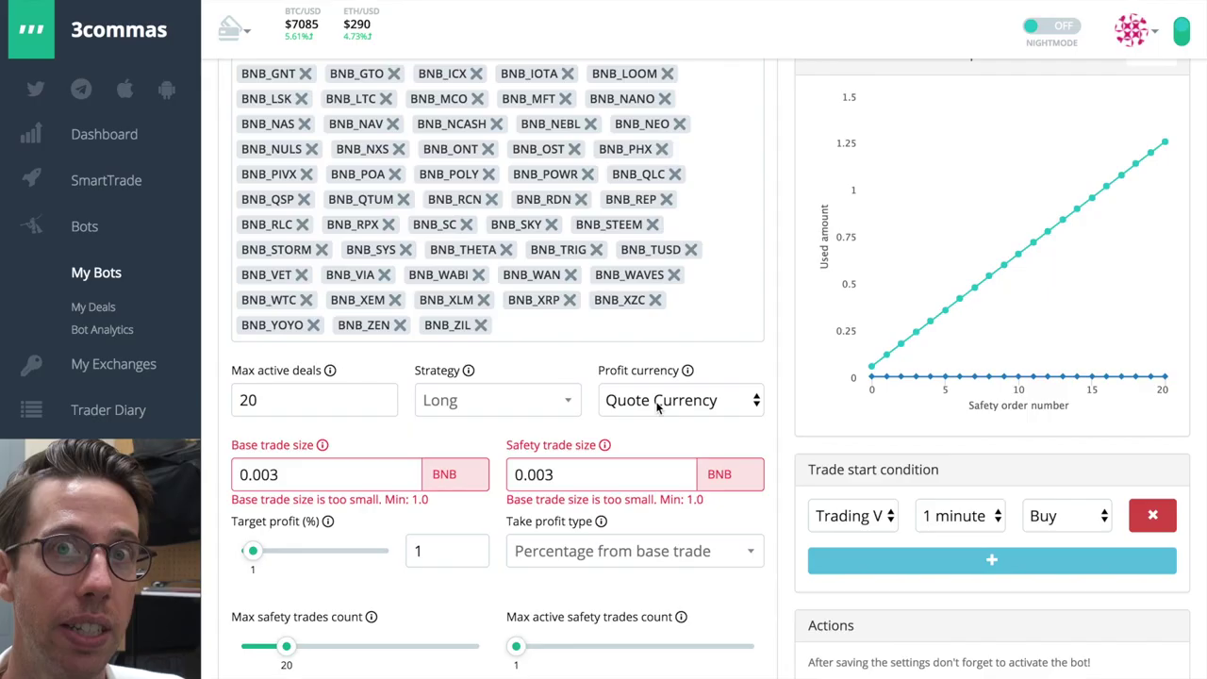
{"action": "left_click", "coordinate": [658, 407]}
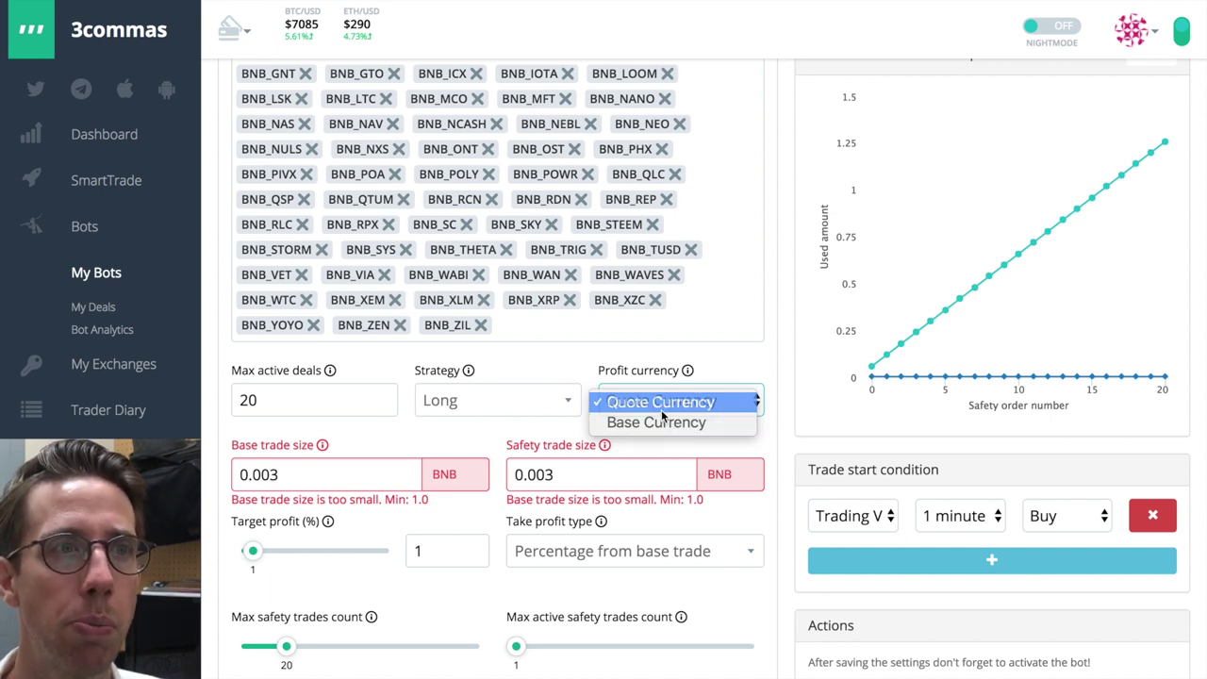
- Leave the profit currency on Quote Currency
{"action": "left_click", "coordinate": [586, 368]}
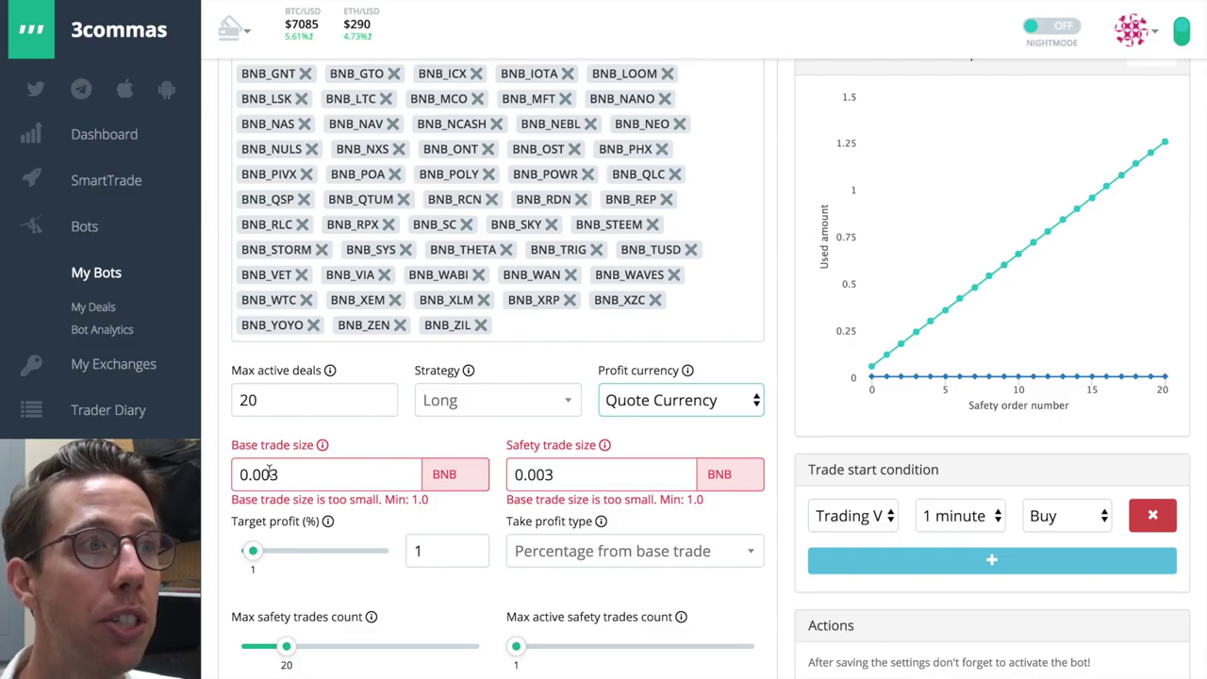
- Enter 1 BNB in both the Base trade size and Safety trade size fields
{"action": "double_click", "coordinate": [241, 474]}
{"action": "type", "text": "1"}
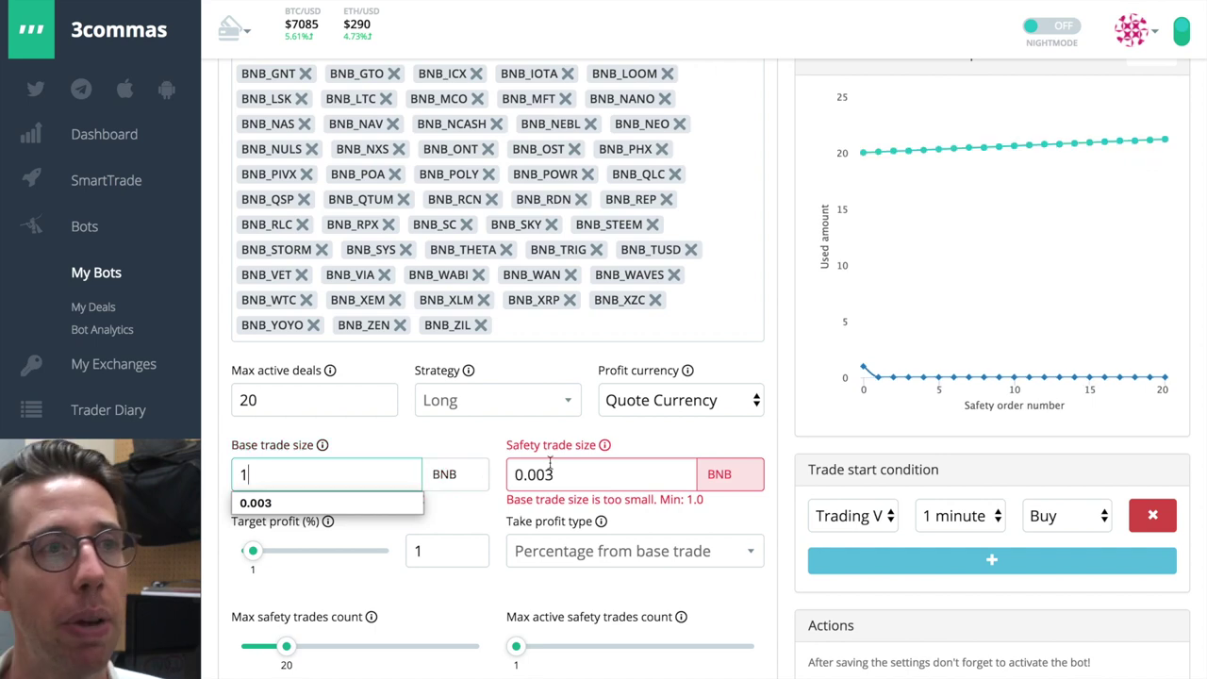
{"action": "left_click", "coordinate": [517, 475]}
{"action": "double_click", "coordinate": [517, 474]}
{"action": "type", "text": "1"}
{"action": "left_click", "coordinate": [502, 453]}
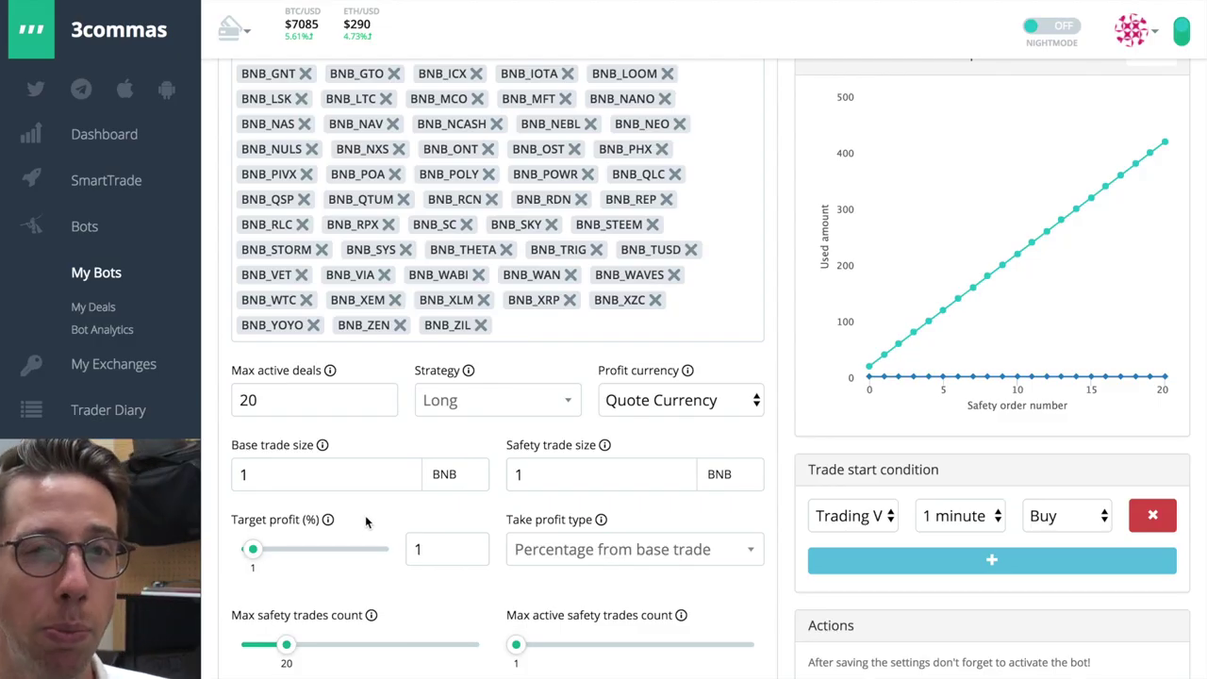
- Lower the target profit below 1% and select its value to enter 0.5
{"action": "left_click_drag", "start_coordinate": [253, 549], "coordinate": [248, 552]}
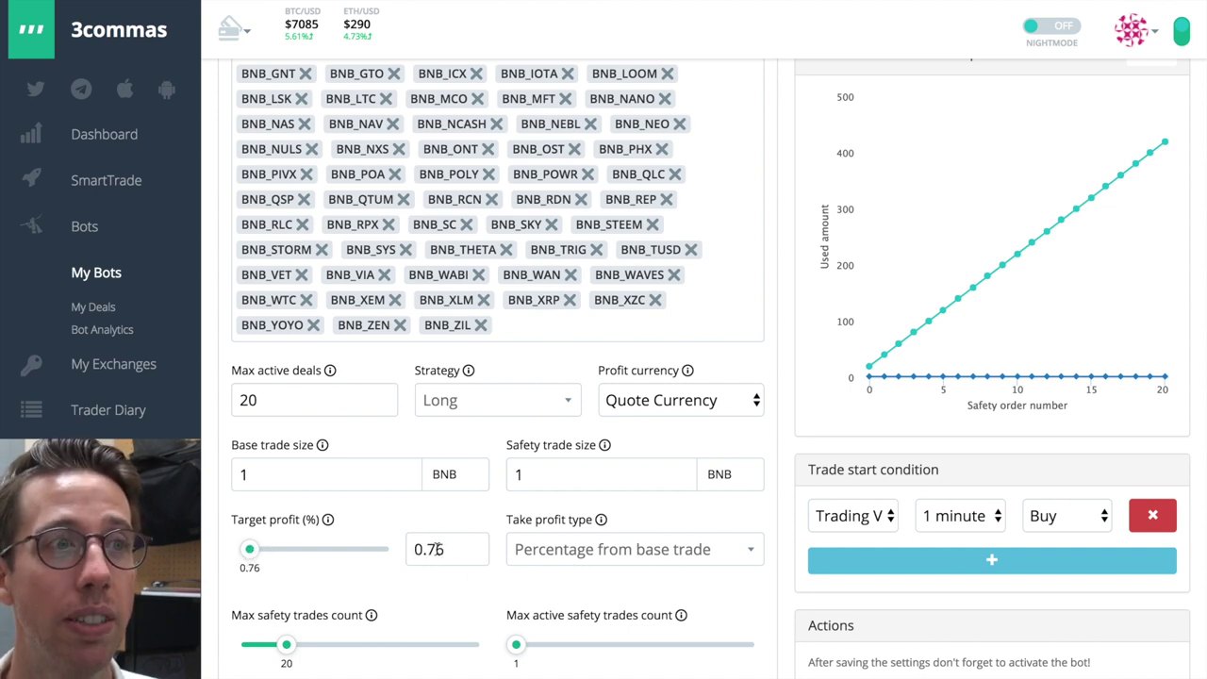
{"action": "double_click", "coordinate": [427, 549]}
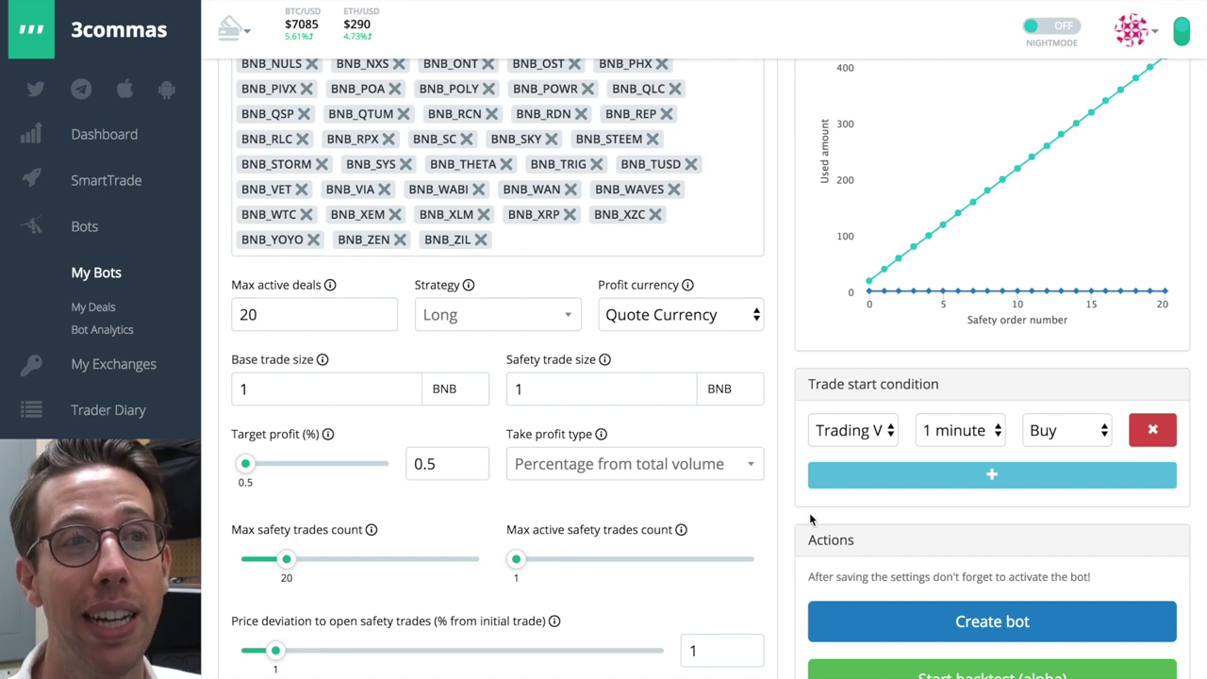
- Drag the Max safety trades count slider from 20 down to 10
{"action": "scroll", "coordinate": [784, 518], "scroll_direction": "up", "scroll_amount": 2}
{"action": "scroll", "coordinate": [783, 518], "scroll_direction": "up", "scroll_amount": 3}
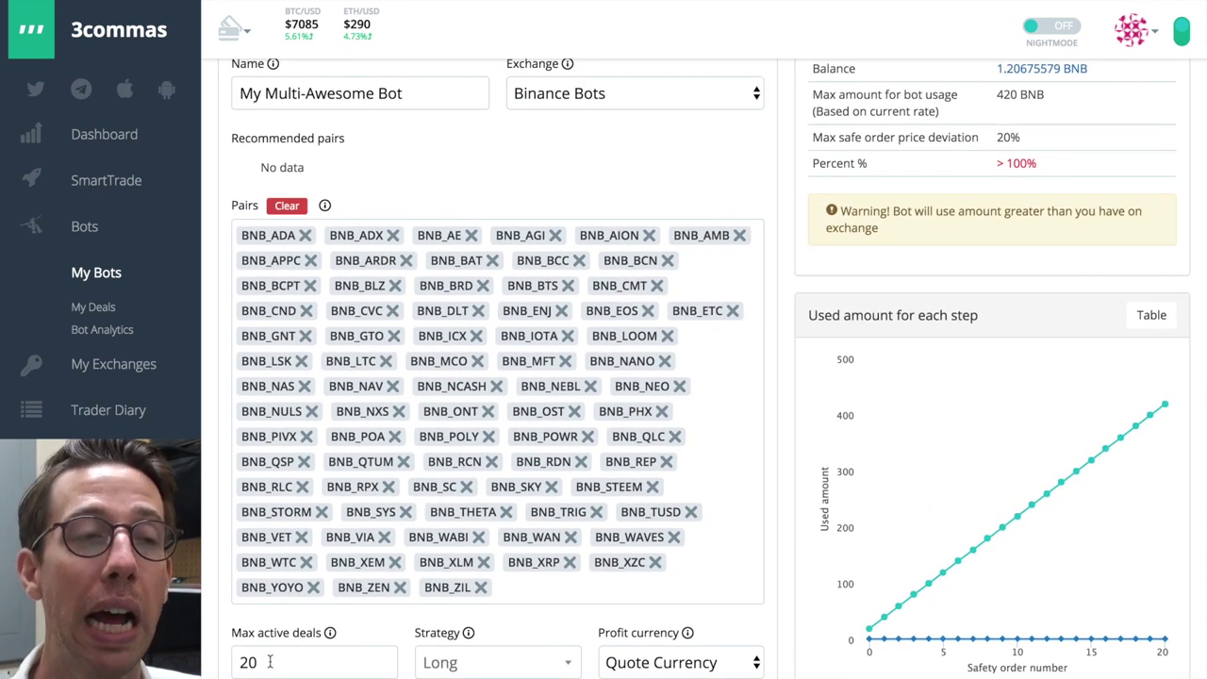
{"action": "scroll", "coordinate": [782, 554], "scroll_direction": "up", "scroll_amount": 1}
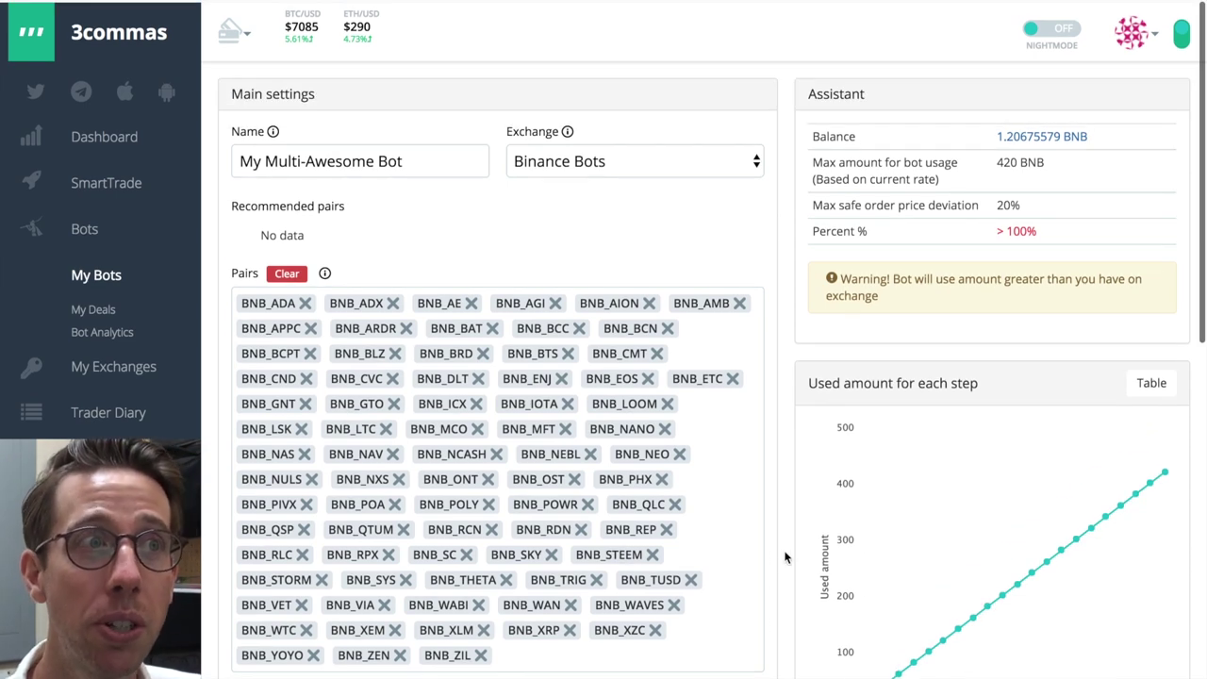
{"action": "scroll", "coordinate": [784, 557], "scroll_direction": "down", "scroll_amount": 7}
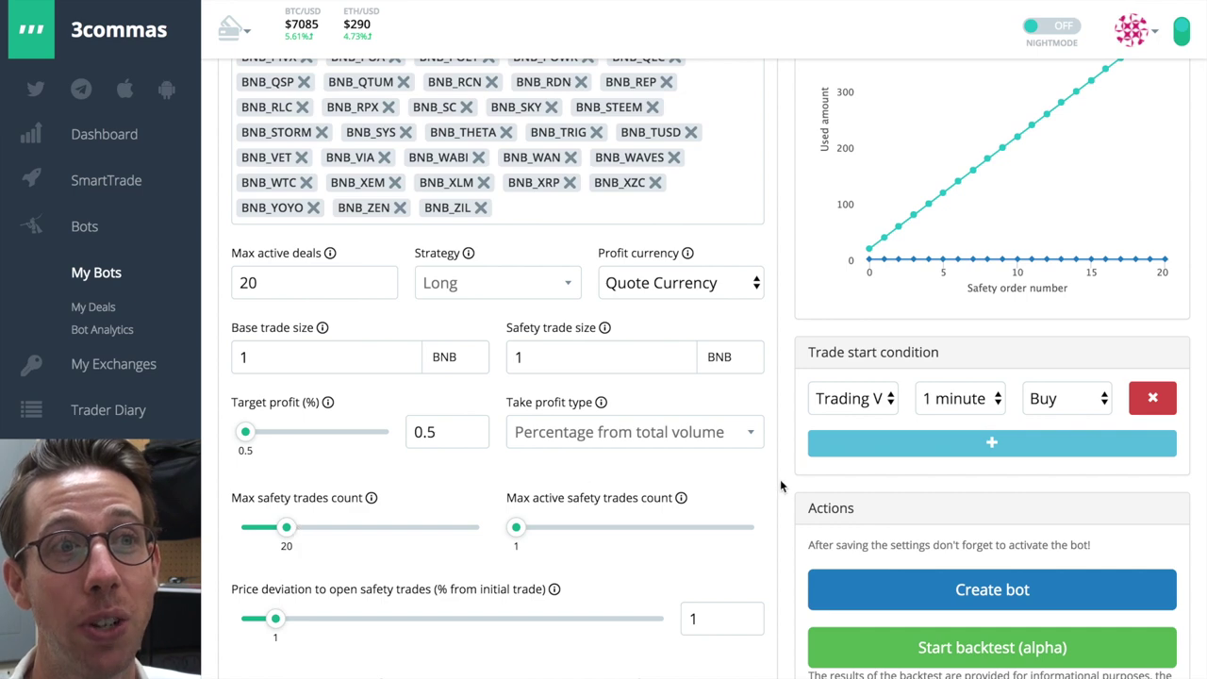
{"action": "scroll", "coordinate": [780, 479], "scroll_direction": "up", "scroll_amount": 7}
{"action": "scroll", "coordinate": [788, 265], "scroll_direction": "down", "scroll_amount": 1}
{"action": "scroll", "coordinate": [786, 275], "scroll_direction": "down", "scroll_amount": 1}
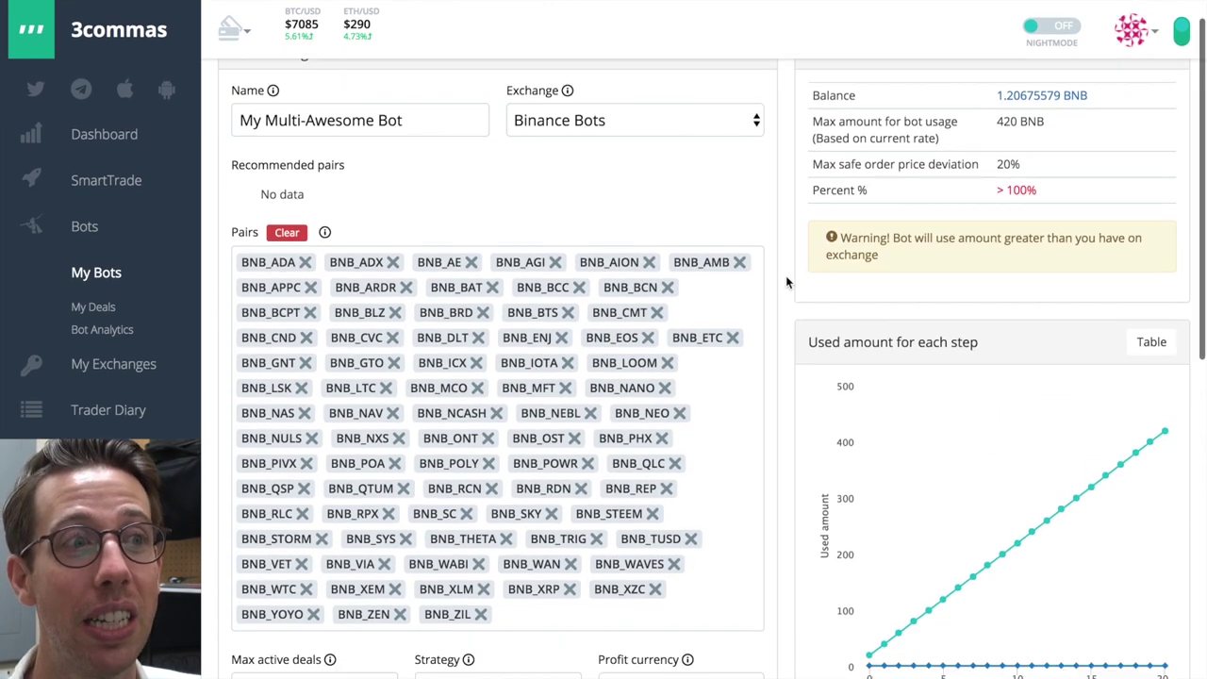
{"action": "scroll", "coordinate": [785, 275], "scroll_direction": "down", "scroll_amount": 5}
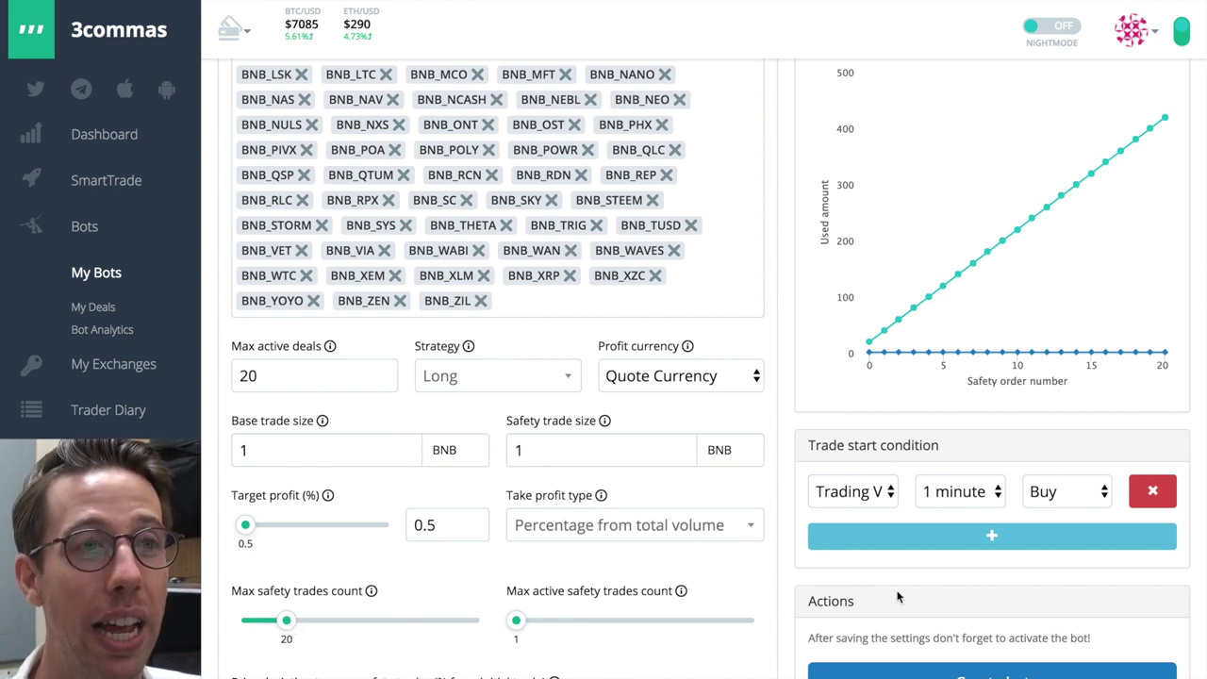
{"action": "scroll", "coordinate": [786, 483], "scroll_direction": "up", "scroll_amount": 2}
{"action": "scroll", "coordinate": [788, 487], "scroll_direction": "up", "scroll_amount": 4}
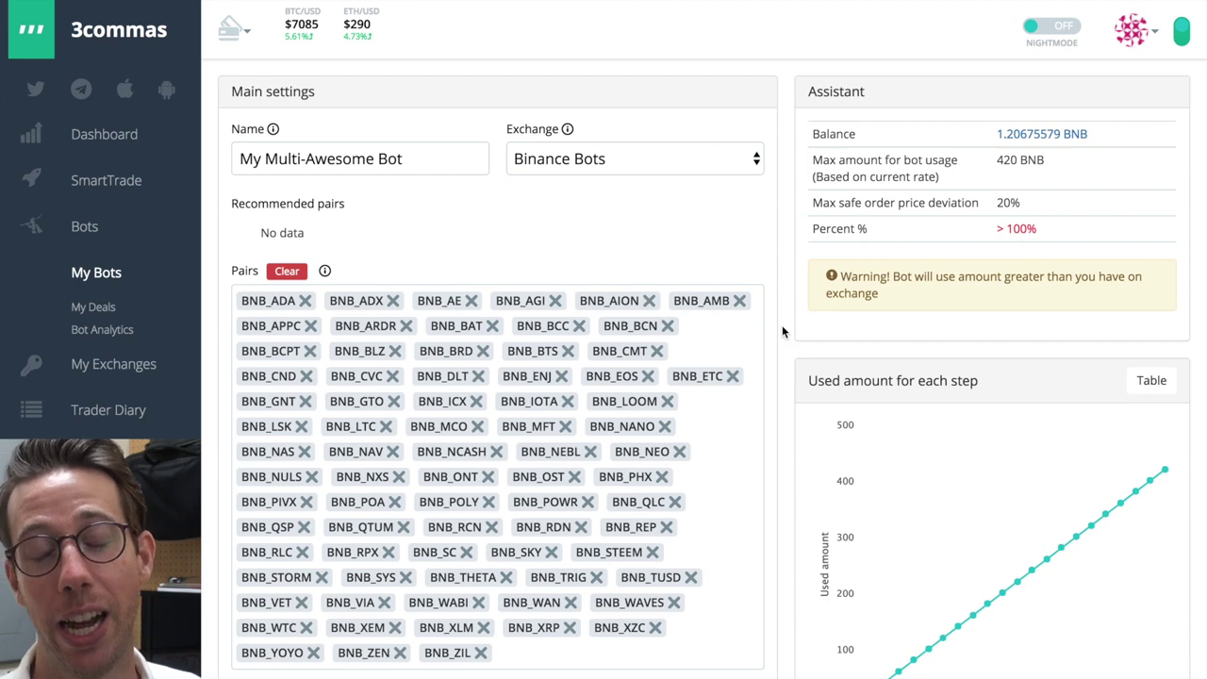
{"action": "scroll", "coordinate": [785, 340], "scroll_direction": "down", "scroll_amount": 5}
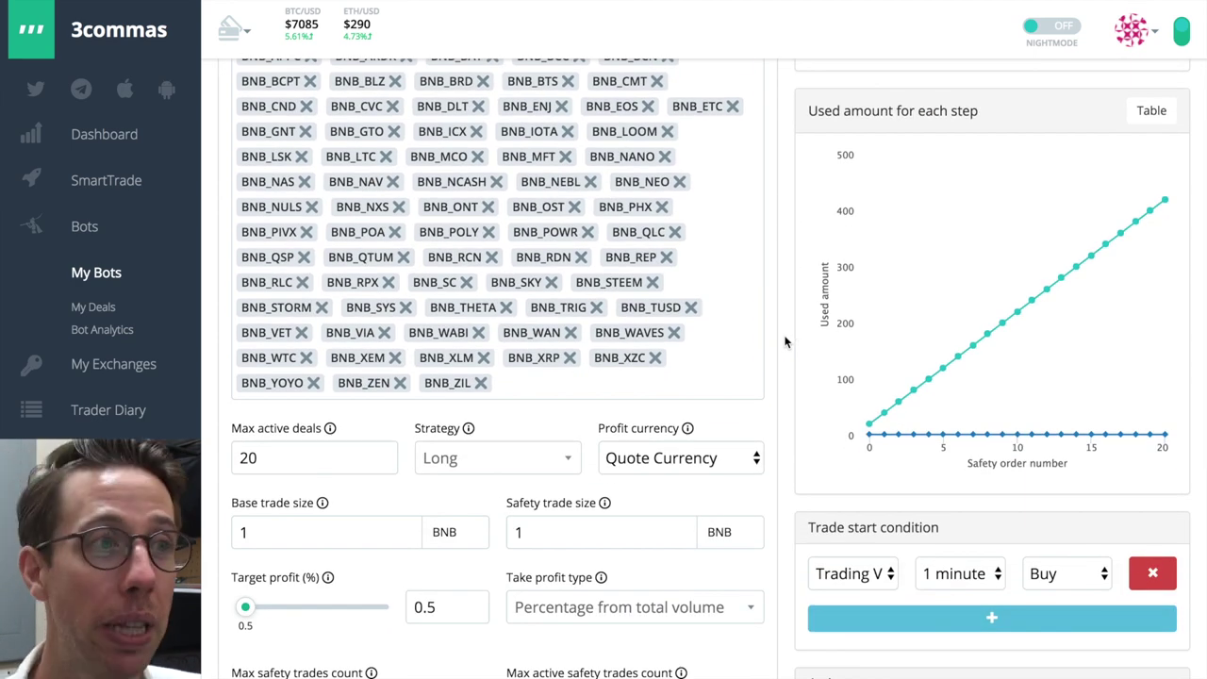
{"action": "scroll", "coordinate": [785, 339], "scroll_direction": "down", "scroll_amount": 4}
{"action": "left_click_drag", "start_coordinate": [287, 506], "coordinate": [263, 507]}
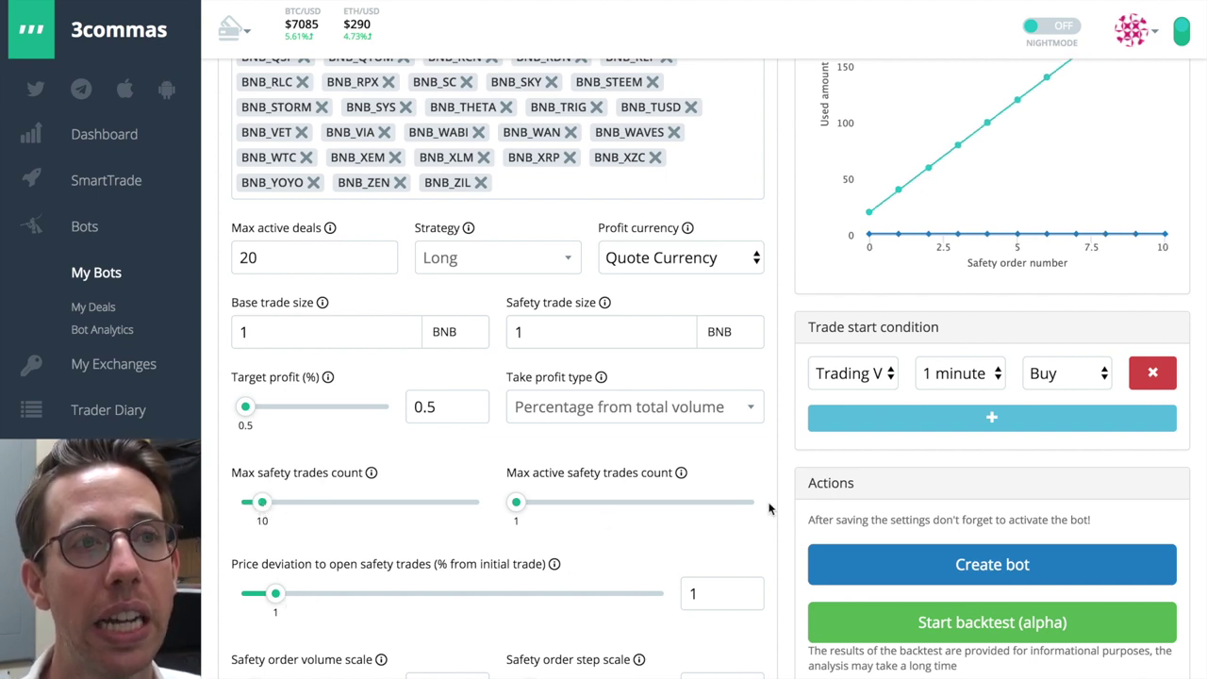
{"action": "scroll", "coordinate": [782, 458], "scroll_direction": "up", "scroll_amount": 5}
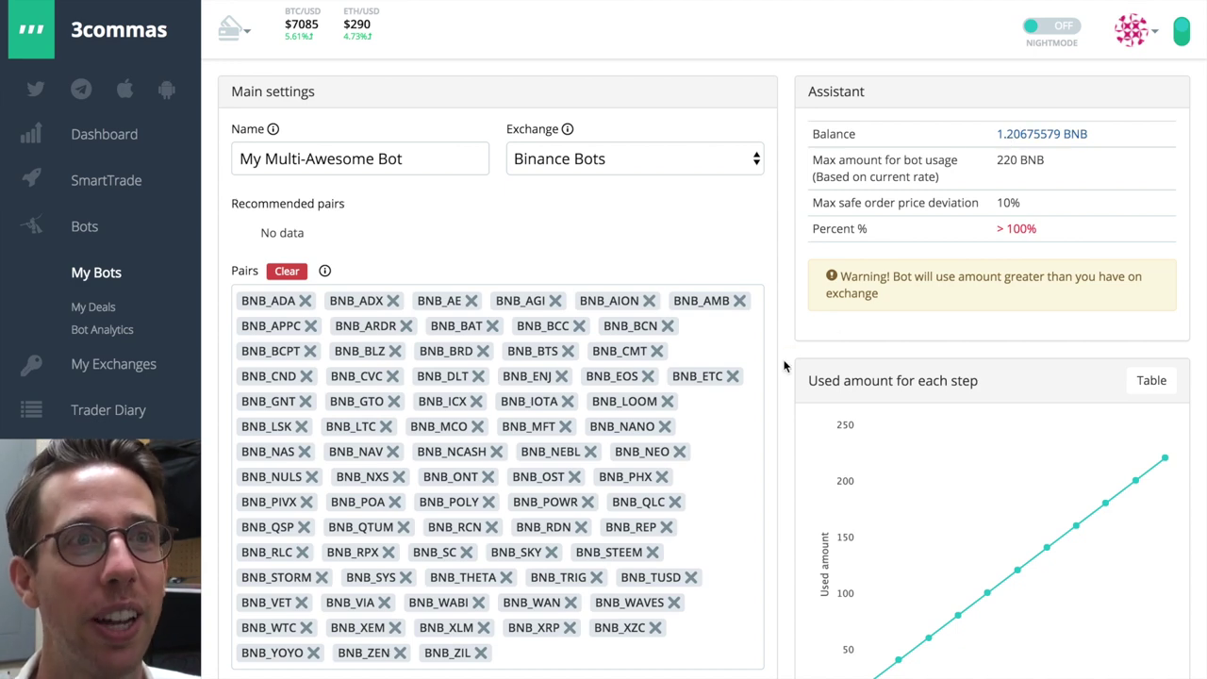
{"action": "scroll", "coordinate": [780, 367], "scroll_direction": "down", "scroll_amount": 6}
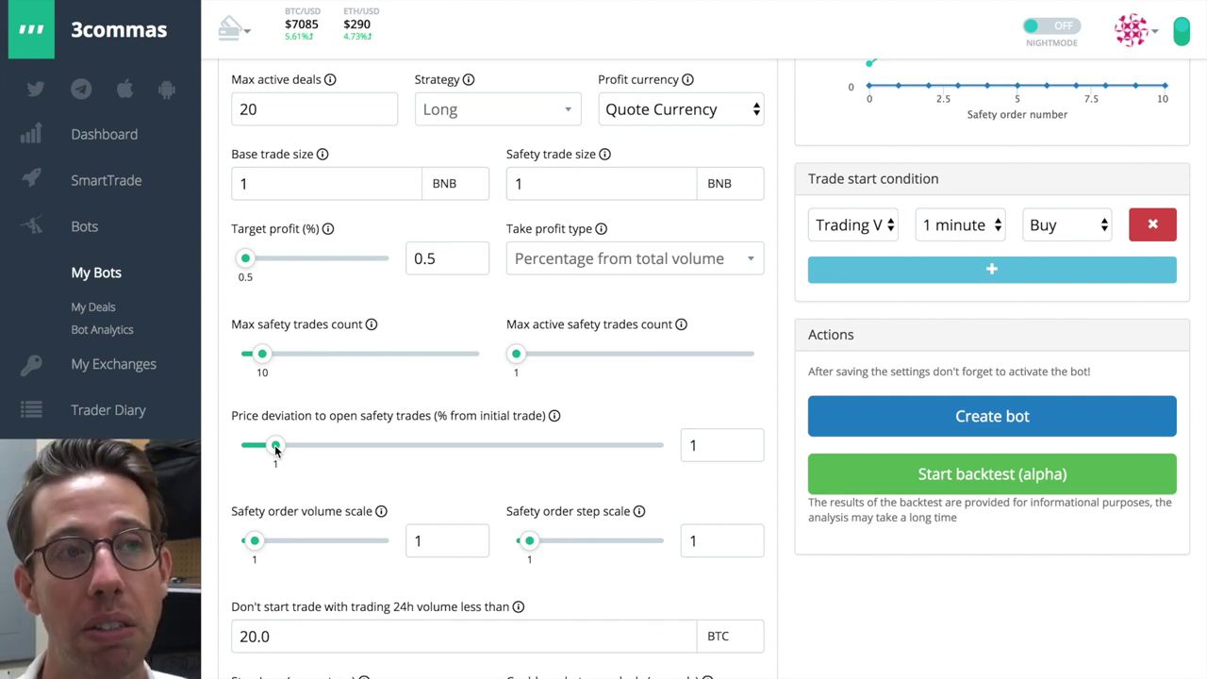
{"action": "mouse_move", "coordinate": [275, 447]}
{"action": "left_mouse_down"}
{"action": "mouse_move", "coordinate": [214, 454]}
{"action": "mouse_move", "coordinate": [698, 442]}
{"action": "mouse_move", "coordinate": [275, 448]}
{"action": "left_mouse_up"}
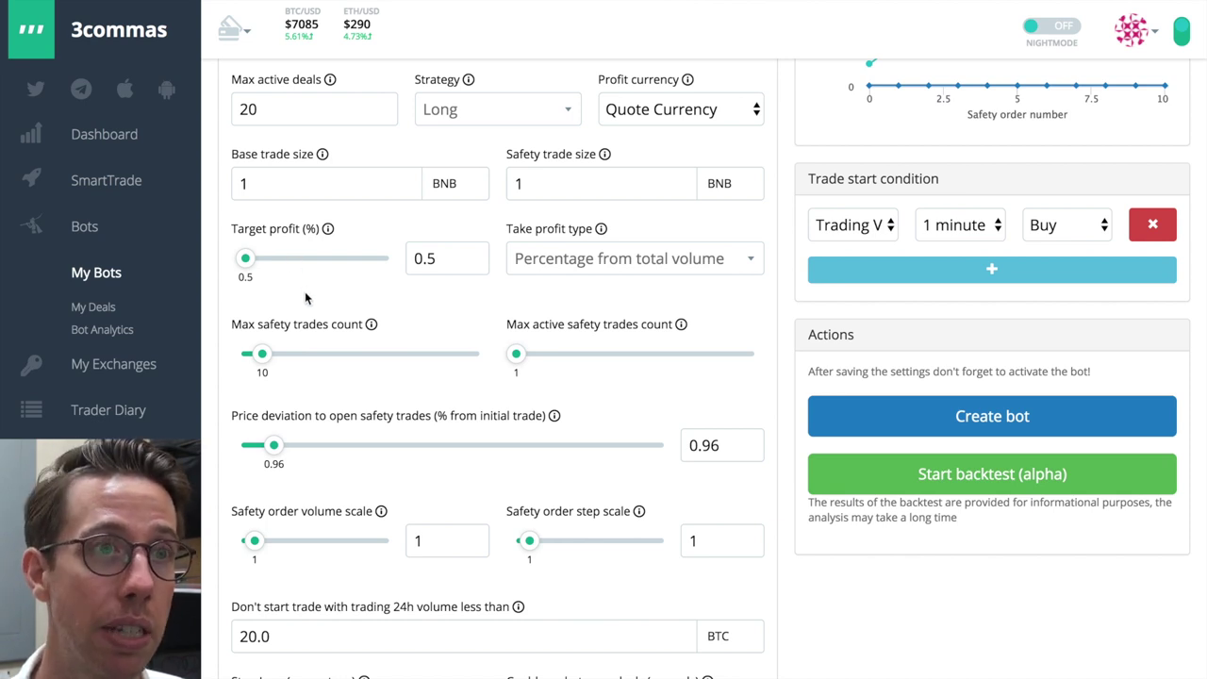
{"action": "left_click", "coordinate": [732, 449]}
{"action": "double_click", "coordinate": [731, 449]}
{"action": "type", "text": "1"}
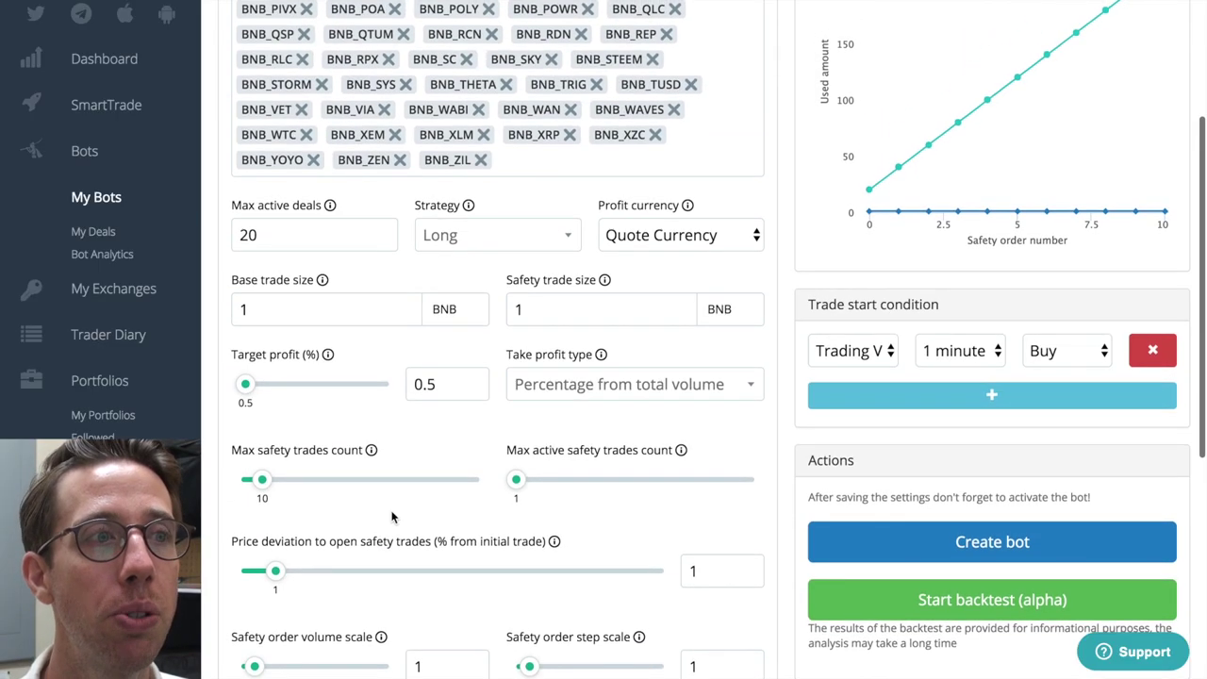
{"action": "scroll", "coordinate": [394, 518], "scroll_direction": "down", "scroll_amount": 1}
{"action": "left_click_drag", "start_coordinate": [255, 646], "coordinate": [253, 652]}
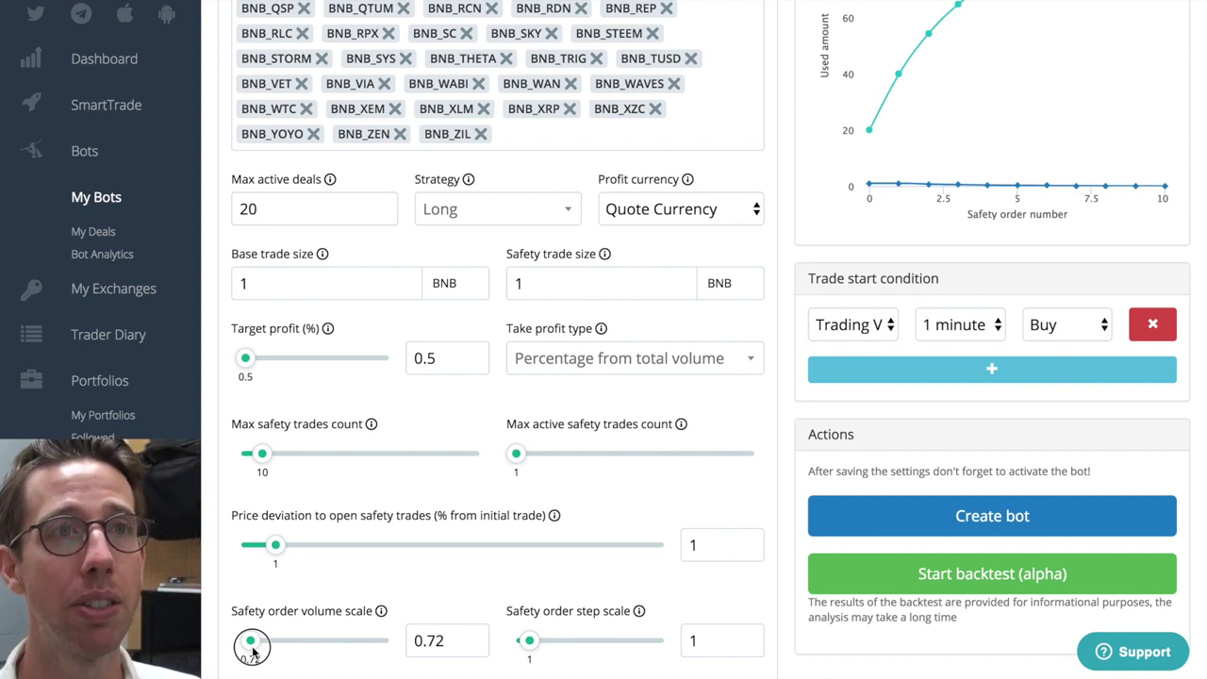
{"action": "left_click_drag", "start_coordinate": [253, 650], "coordinate": [261, 650]}
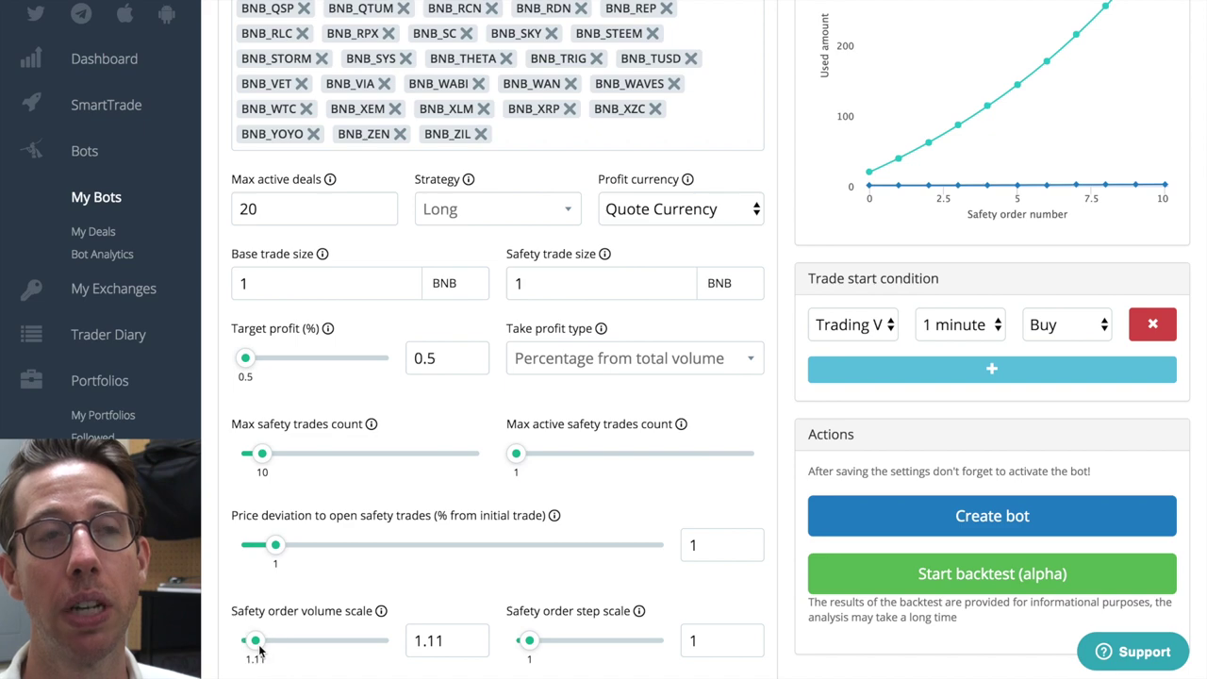
{"action": "scroll", "coordinate": [745, 490], "scroll_direction": "up", "scroll_amount": 5}
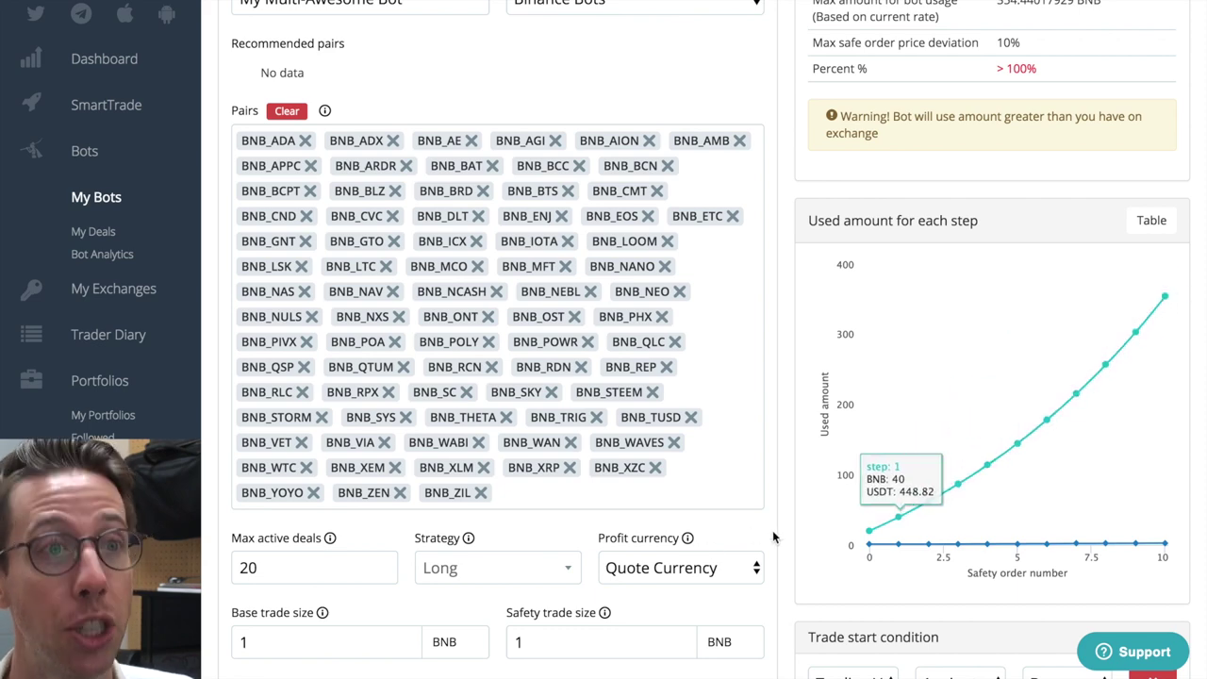
{"action": "scroll", "coordinate": [780, 538], "scroll_direction": "down", "scroll_amount": 2}
{"action": "scroll", "coordinate": [780, 538], "scroll_direction": "down", "scroll_amount": 3}
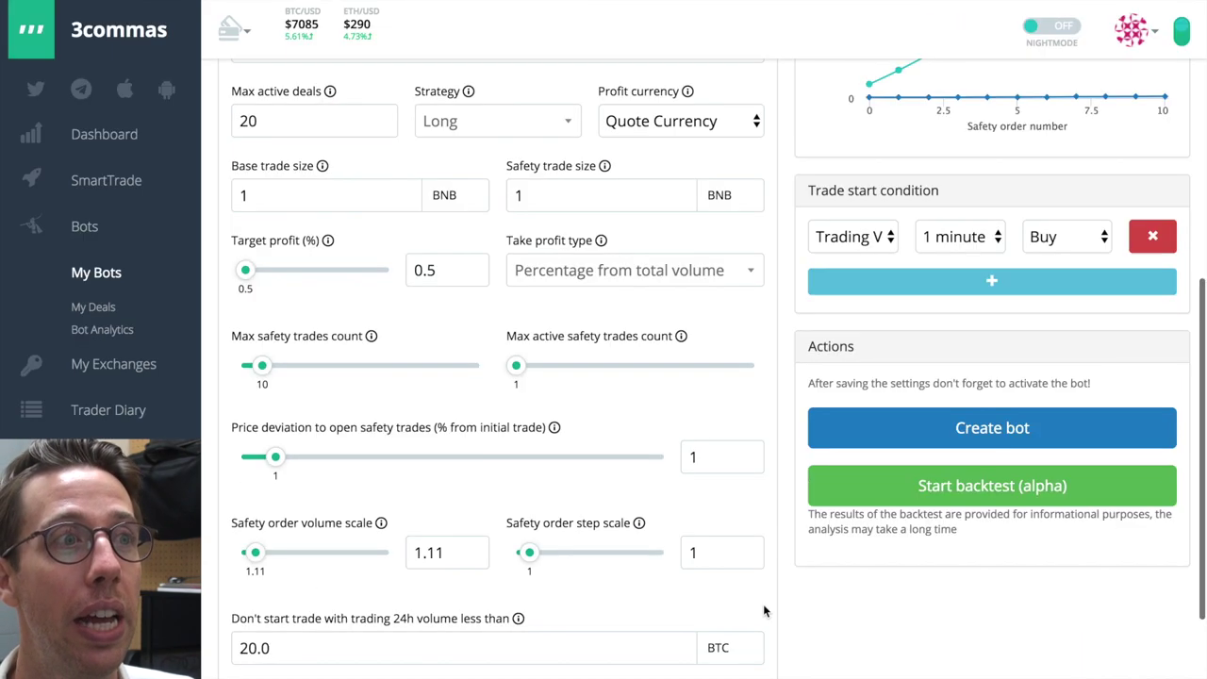
{"action": "left_click_drag", "start_coordinate": [260, 553], "coordinate": [243, 554]}
{"action": "scroll", "coordinate": [897, 556], "scroll_direction": "up", "scroll_amount": 6}
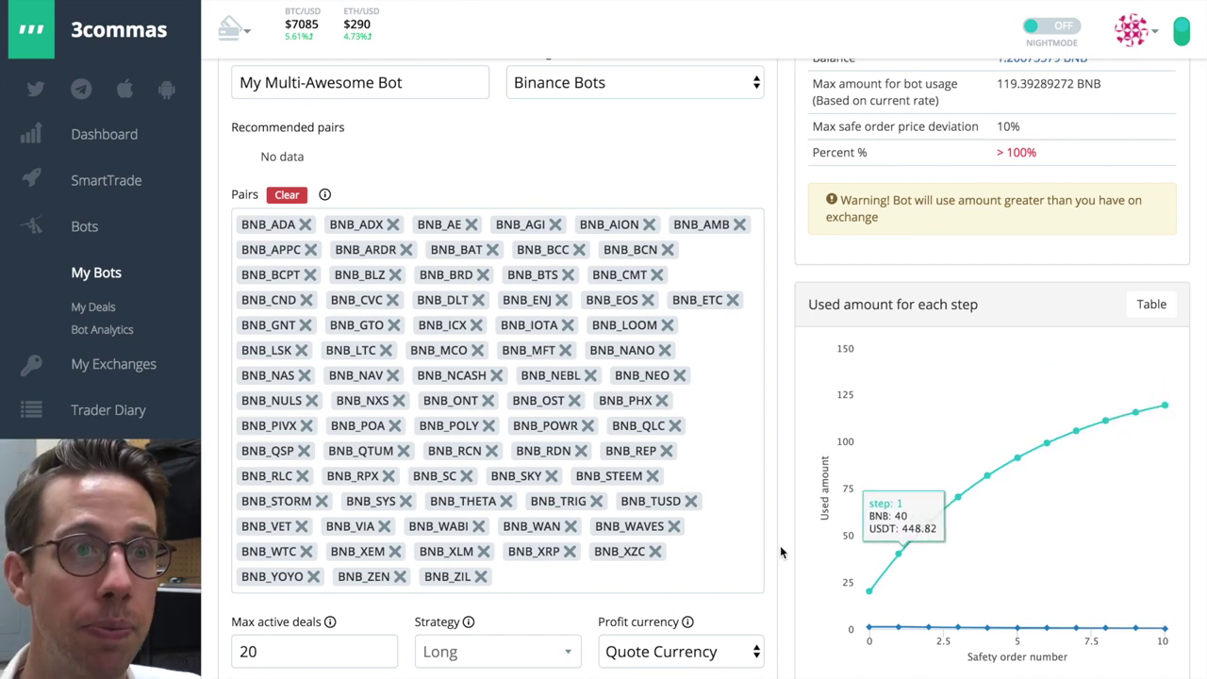
{"action": "scroll", "coordinate": [779, 545], "scroll_direction": "down", "scroll_amount": 6}
{"action": "scroll", "coordinate": [790, 542], "scroll_direction": "up", "scroll_amount": 3}
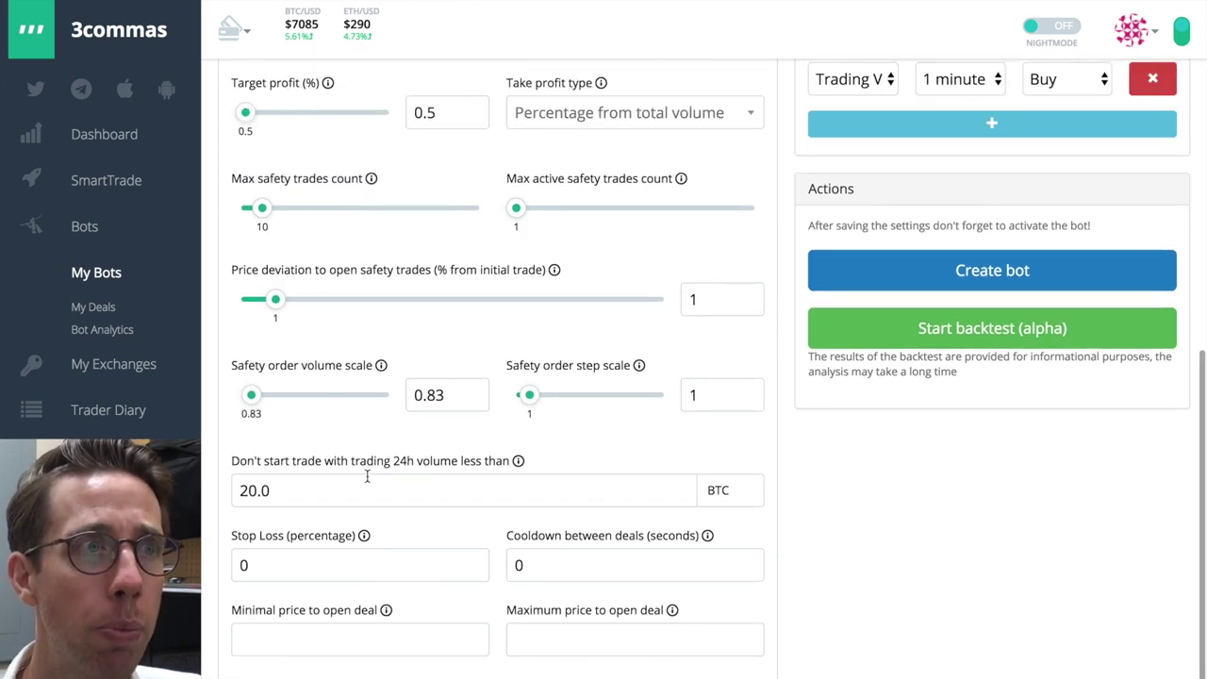
{"action": "left_click", "coordinate": [252, 395]}
{"action": "left_click_drag", "start_coordinate": [252, 397], "coordinate": [260, 398]}
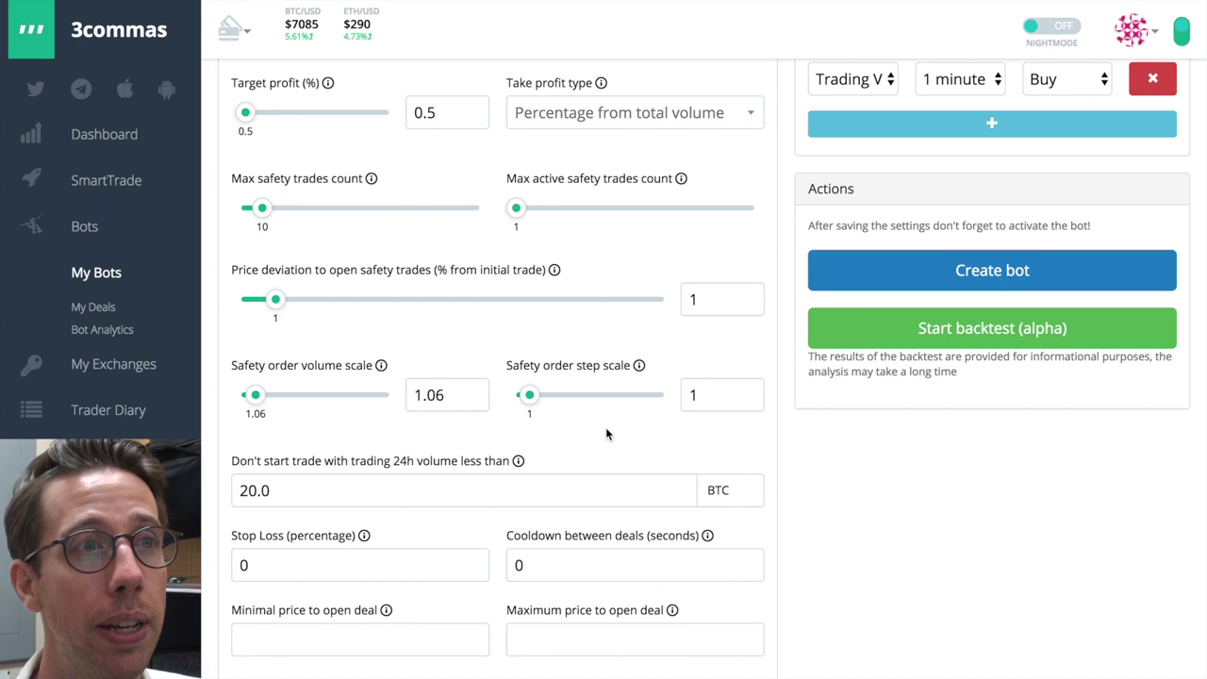
{"action": "scroll", "coordinate": [659, 427], "scroll_direction": "up", "scroll_amount": 1}
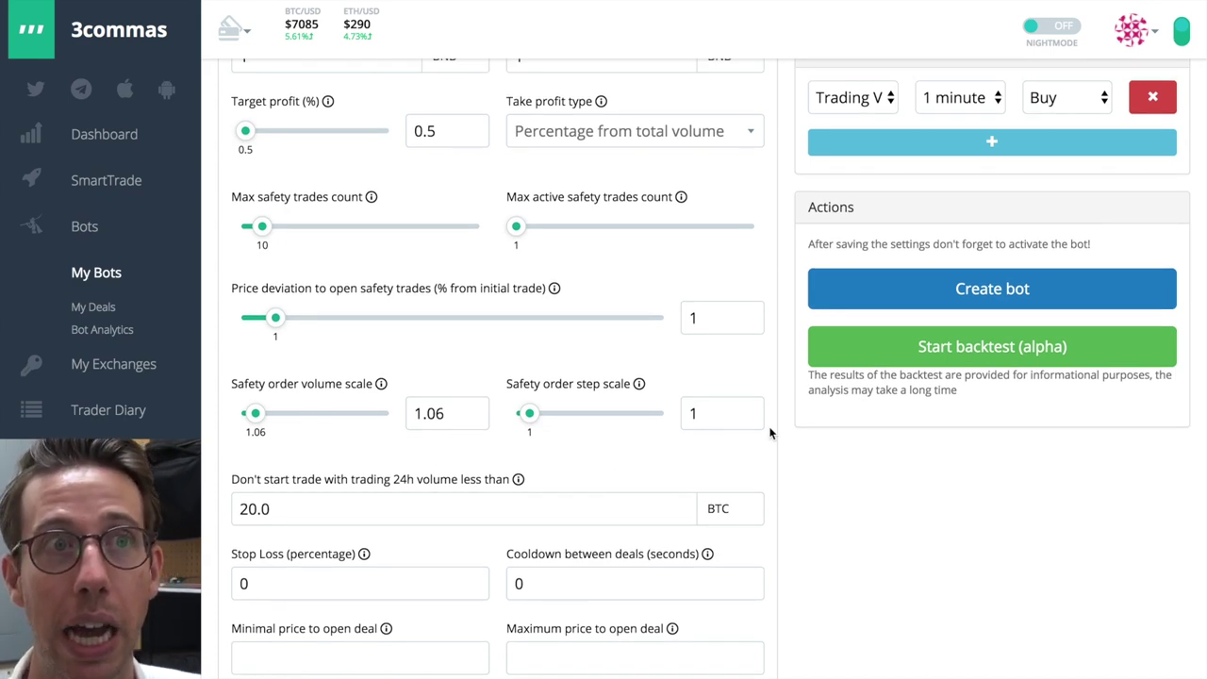
{"action": "scroll", "coordinate": [770, 434], "scroll_direction": "up", "scroll_amount": 7}
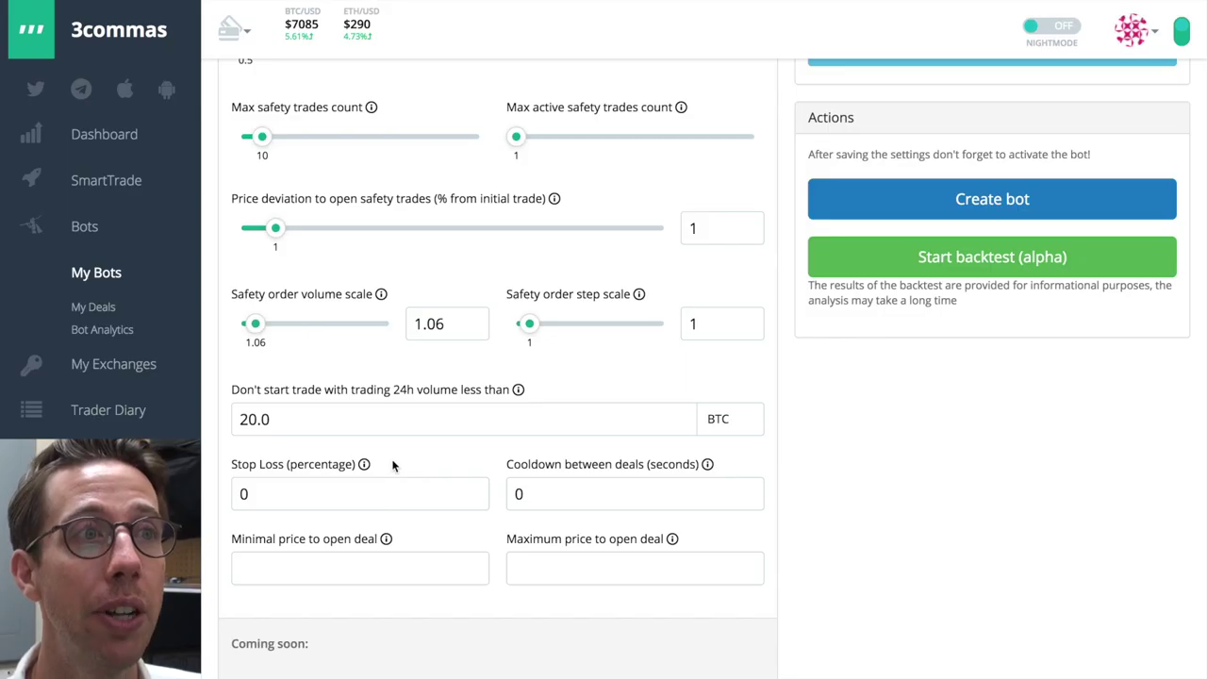
- Set the minimum 24h trading volume to 100 BTC; confirm stop loss and cooldown stay 0
{"action": "left_click", "coordinate": [245, 416]}
{"action": "double_click", "coordinate": [245, 416]}
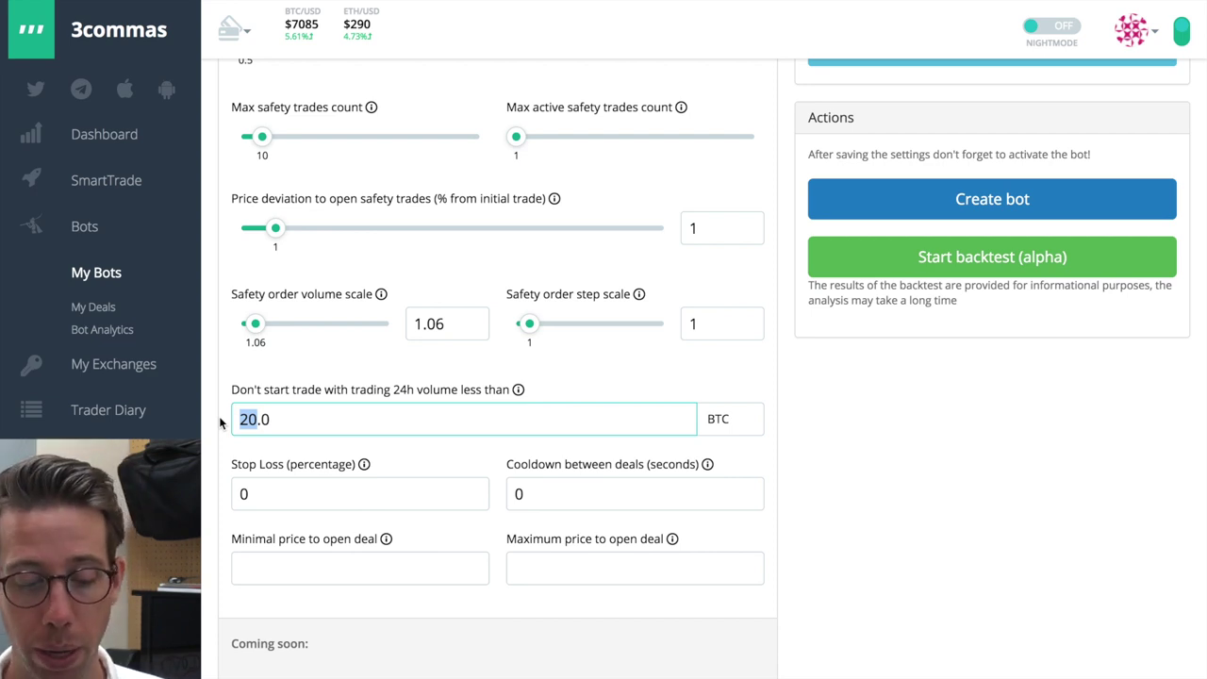
{"action": "type", "text": "10"}
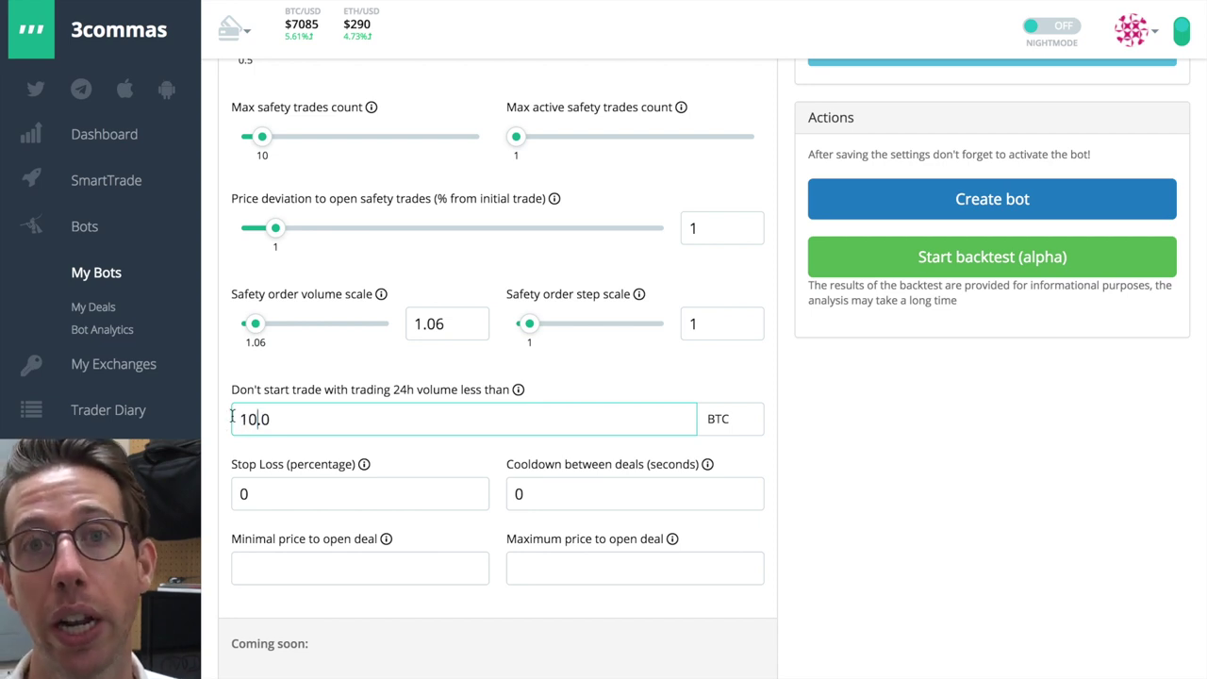
{"action": "left_click", "coordinate": [392, 378]}
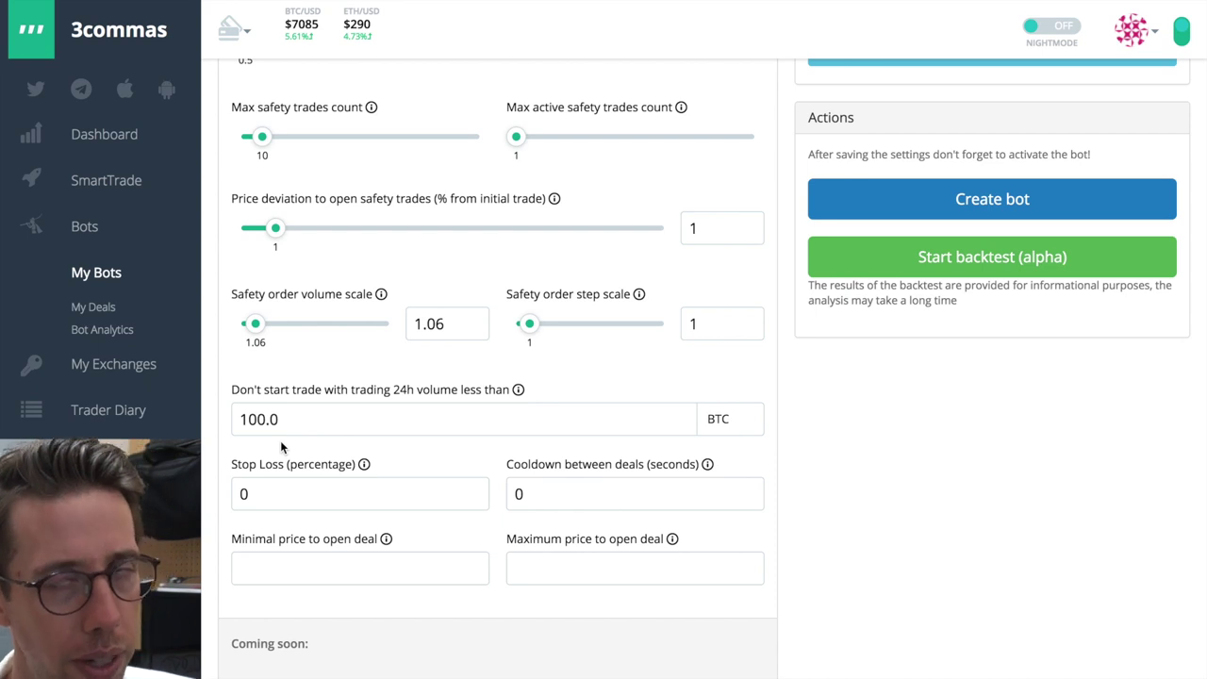
{"action": "left_click", "coordinate": [281, 497]}
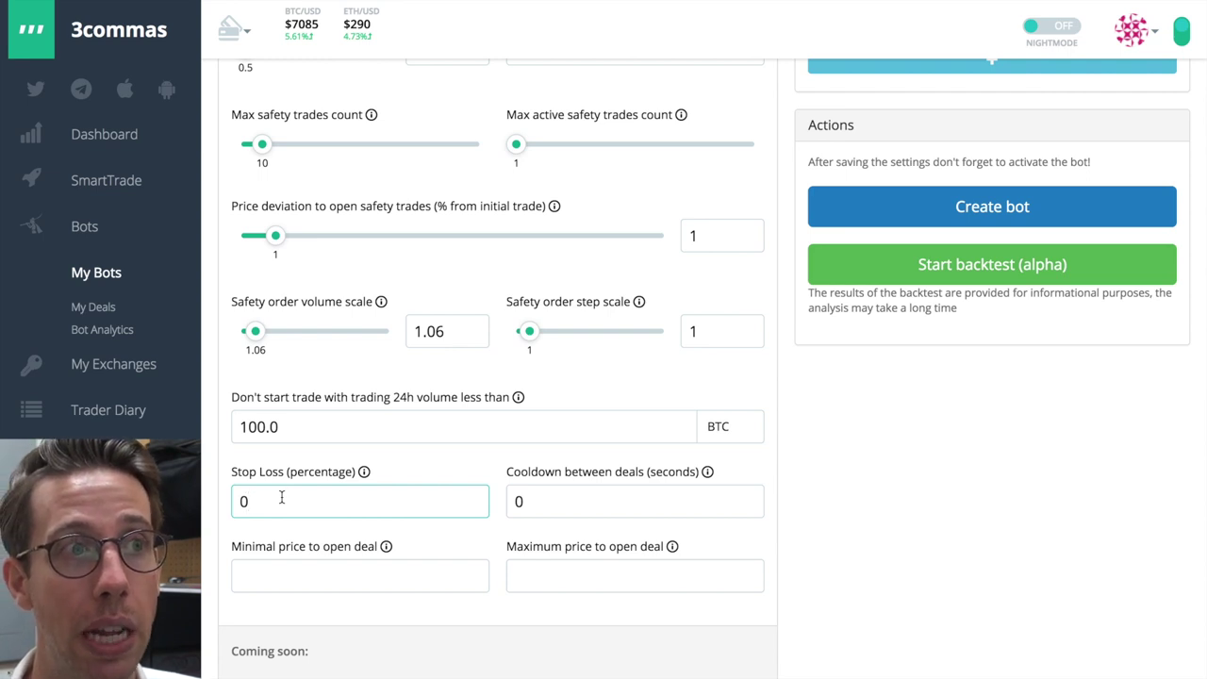
{"action": "left_click", "coordinate": [551, 503]}
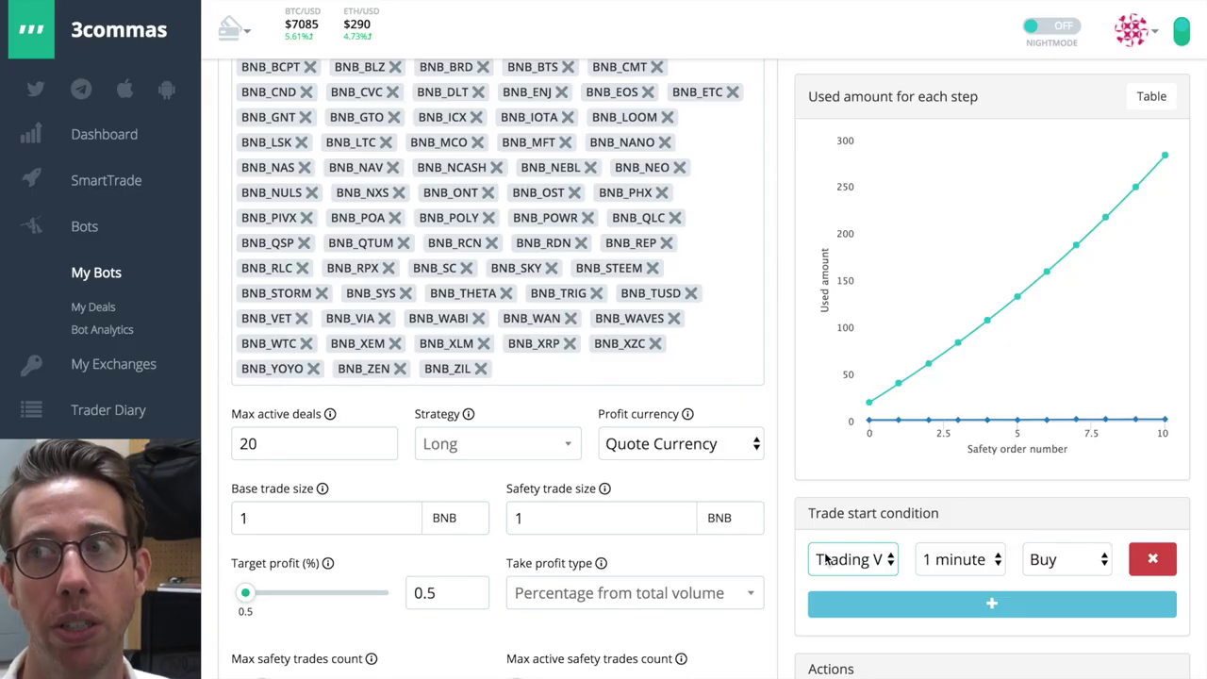
- Keep TradingView as the trade start source with the Composite signal
{"action": "left_click", "coordinate": [826, 559]}
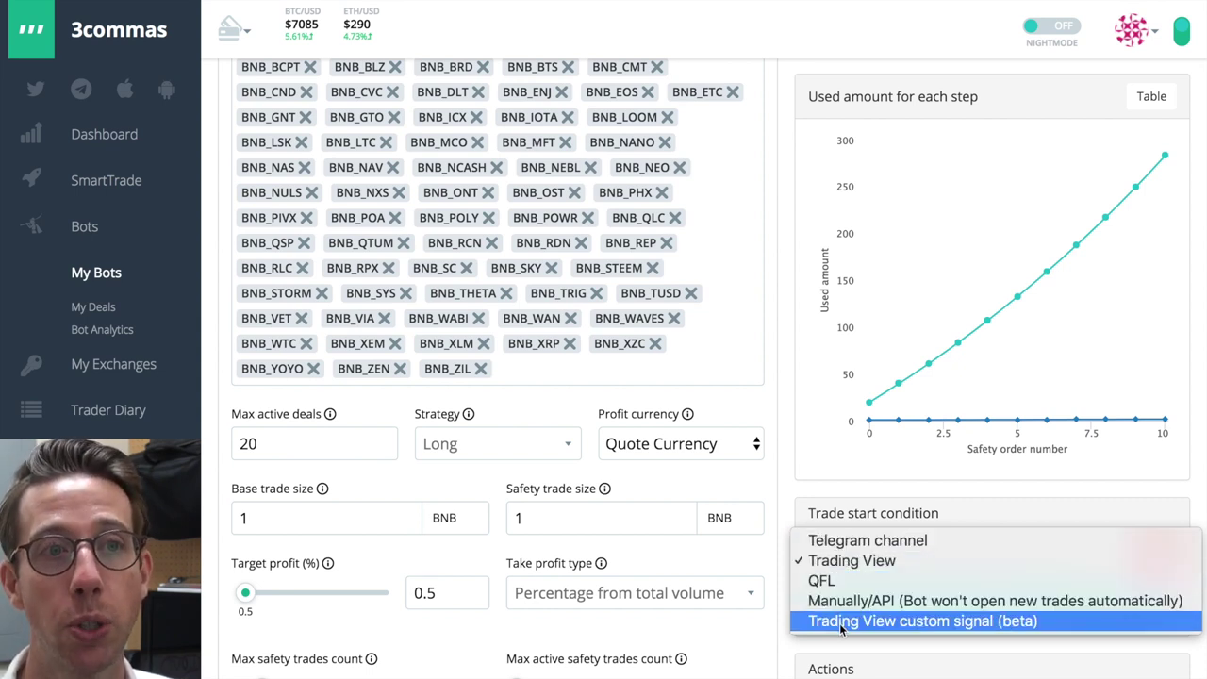
{"action": "left_click", "coordinate": [856, 561]}
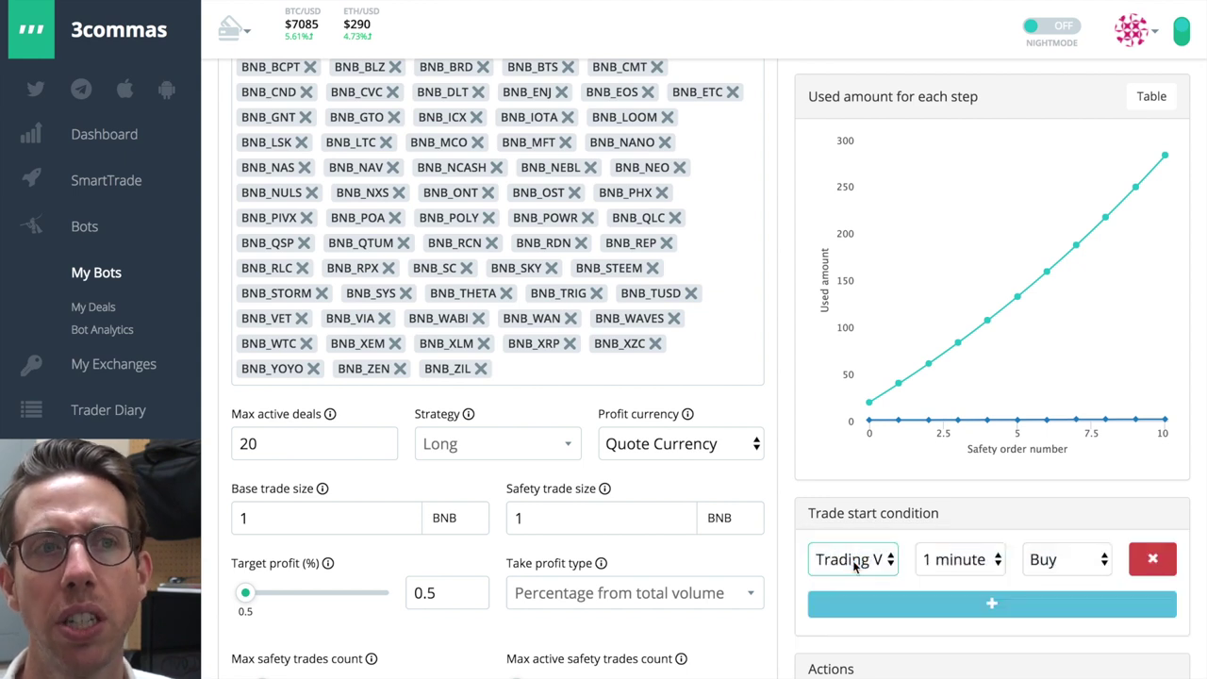
{"action": "left_click", "coordinate": [959, 566]}
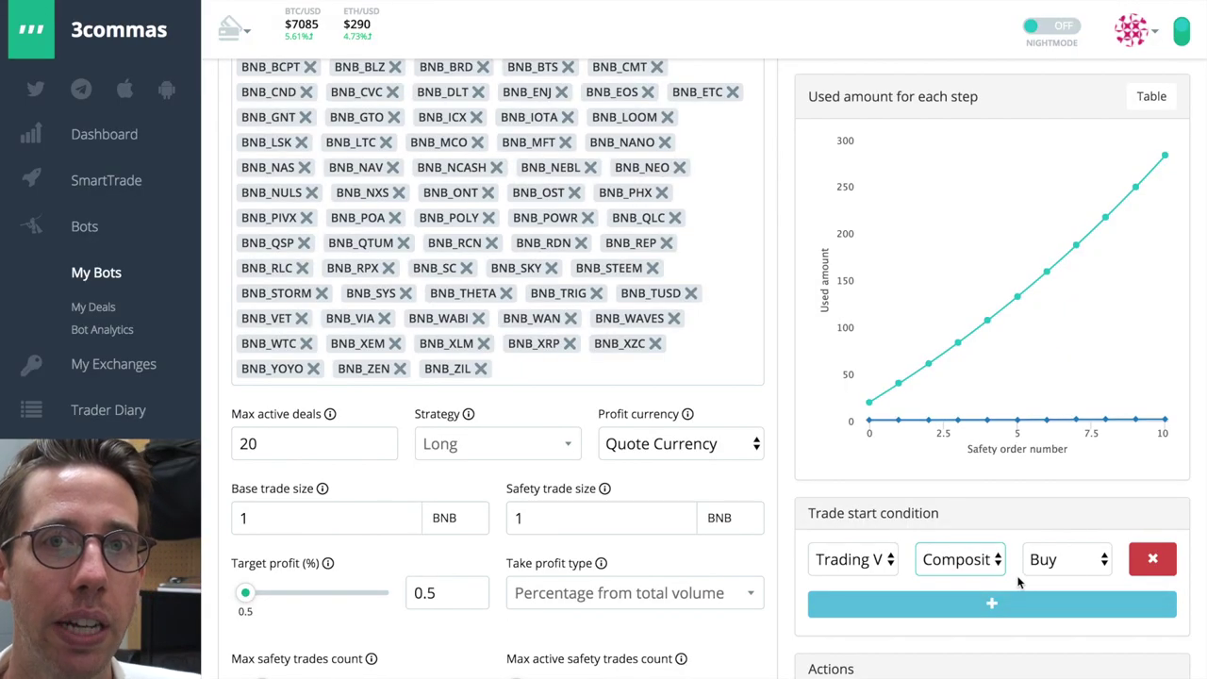
- Open binance.com in a new browser tab
{"action": "key", "text": "super+t"}
{"action": "type", "text": "binan"}
{"action": "key", "text": "Return"}
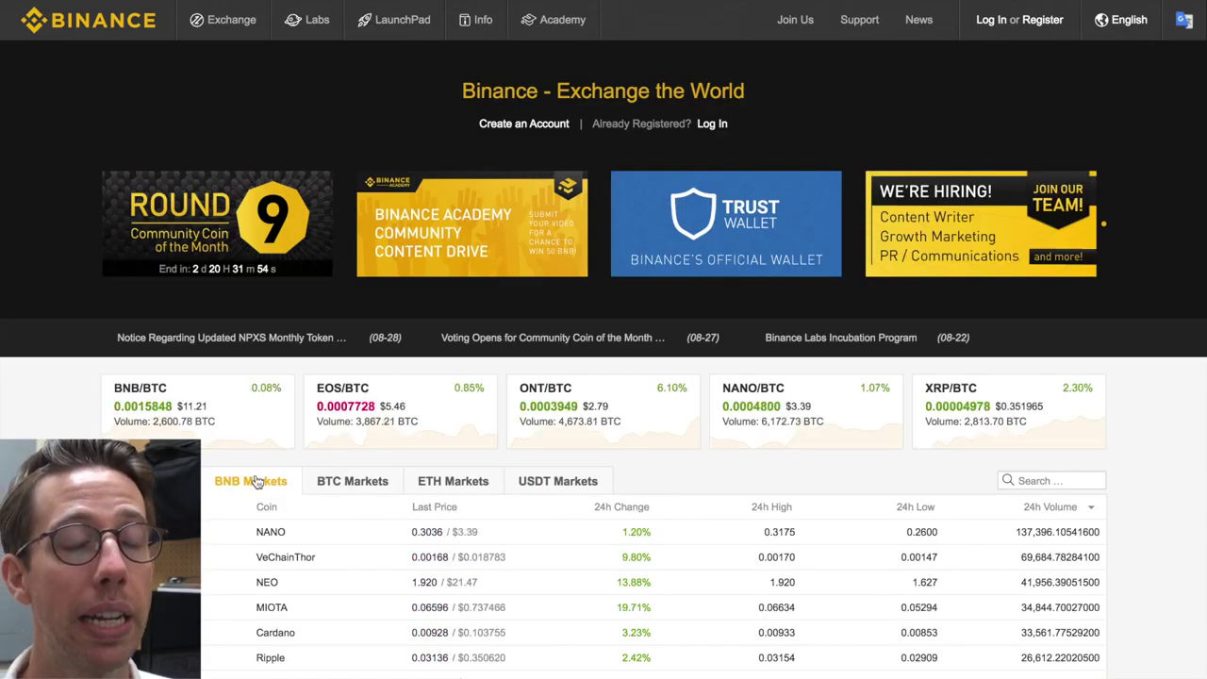
- Sort Binance's BNB Markets table by 24h Volume, descending
{"action": "scroll", "coordinate": [251, 485], "scroll_direction": "down", "scroll_amount": 1}
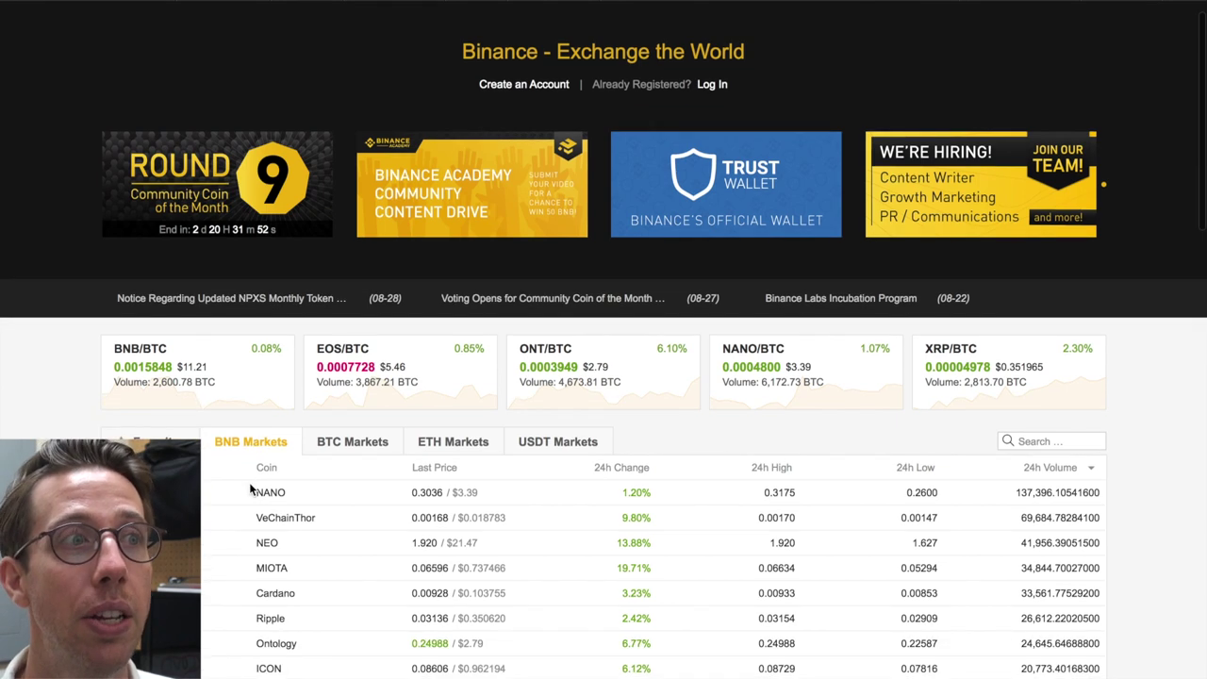
{"action": "scroll", "coordinate": [250, 485], "scroll_direction": "down", "scroll_amount": 2}
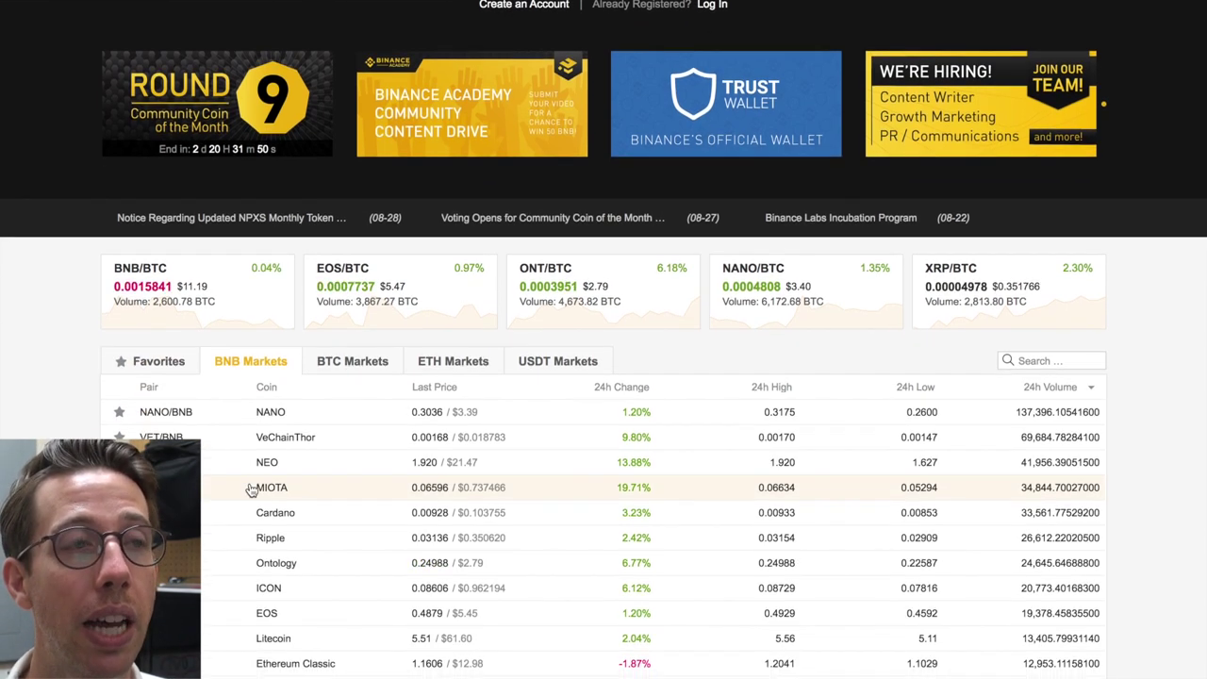
{"action": "scroll", "coordinate": [251, 487], "scroll_direction": "down", "scroll_amount": 1}
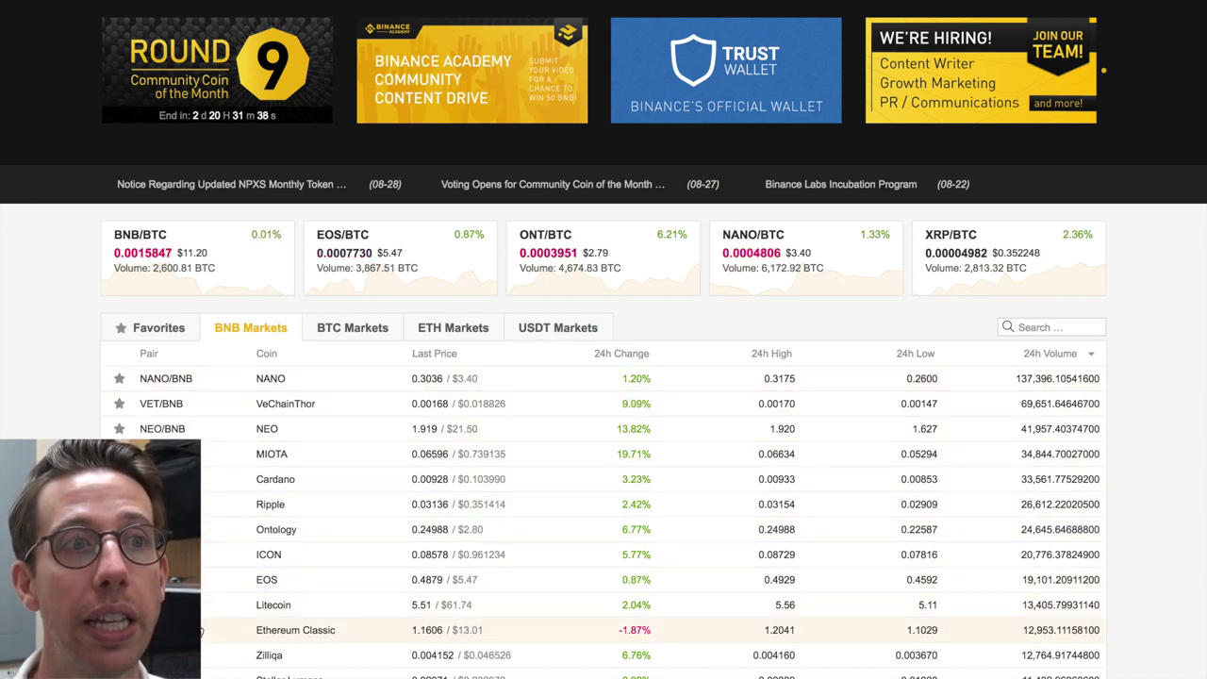
{"action": "left_click", "coordinate": [616, 354]}
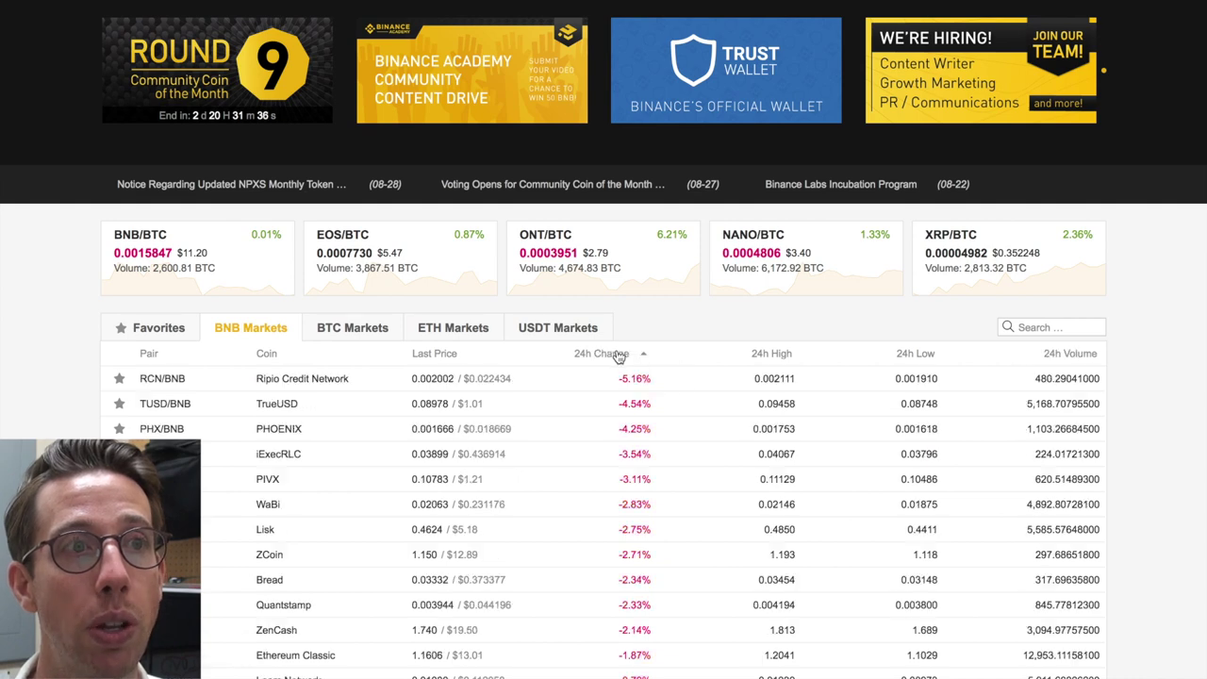
{"action": "left_click", "coordinate": [1068, 356]}
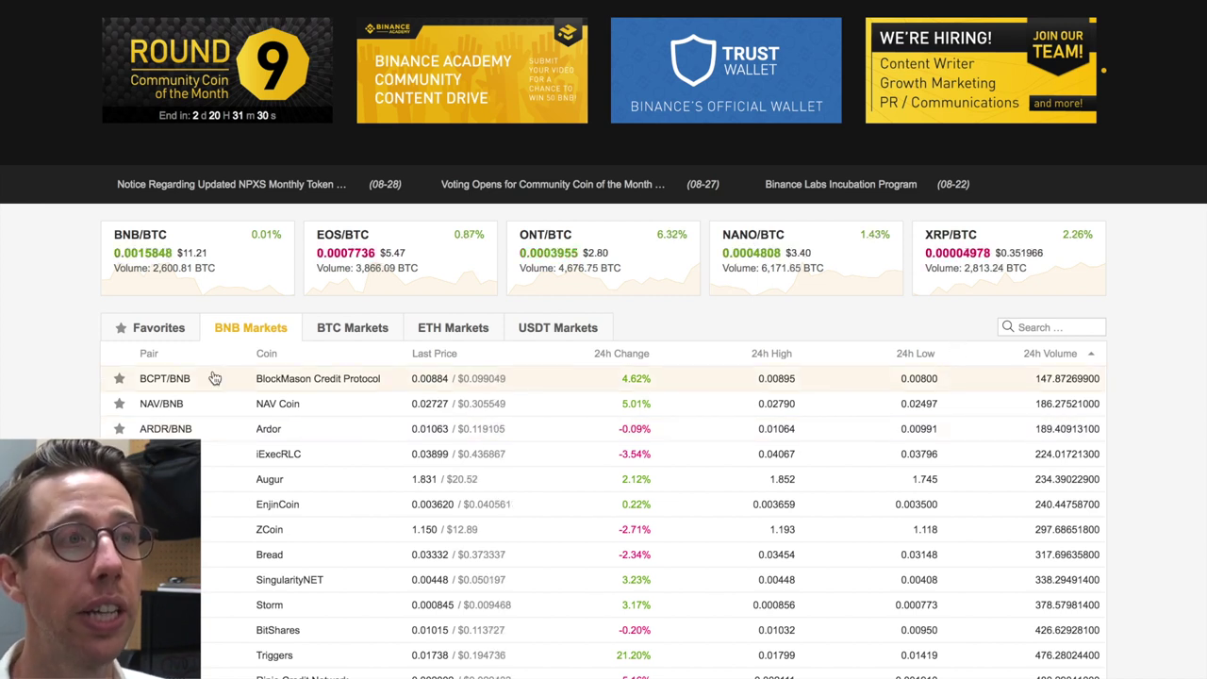
{"action": "left_click", "coordinate": [1073, 355]}
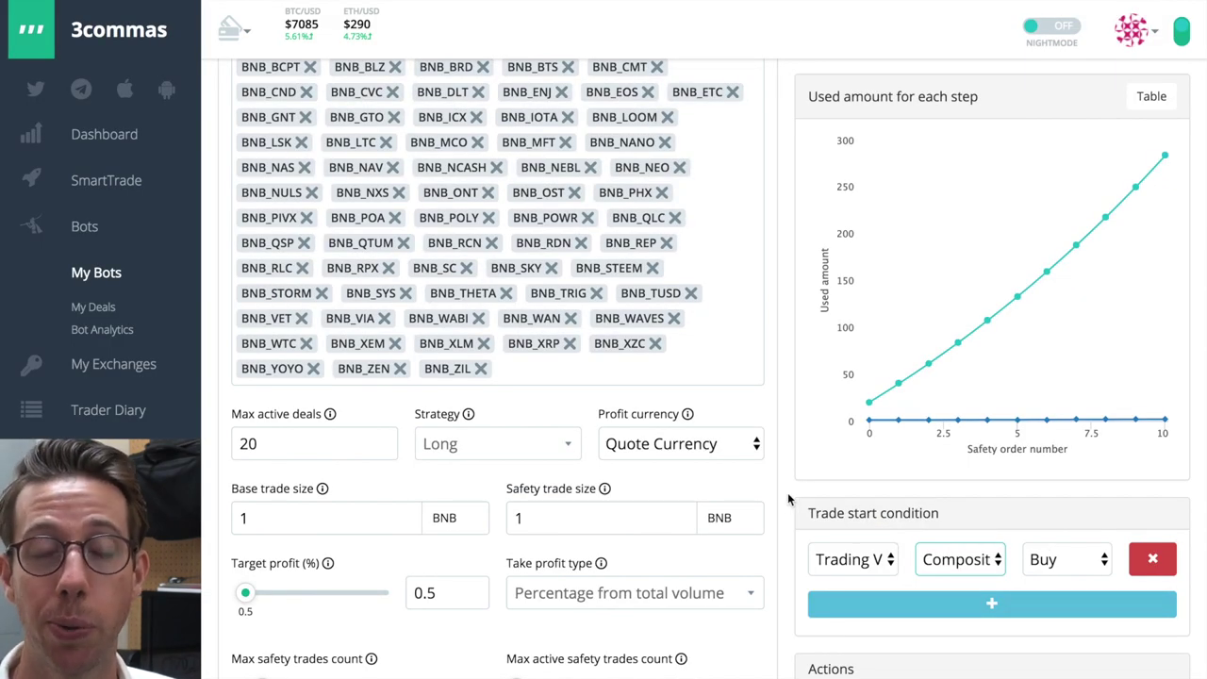
- Create My Multi-Awesome Bot and review its information page listing the BNB pairs and settings
{"action": "scroll", "coordinate": [788, 492], "scroll_direction": "down", "scroll_amount": 3}
{"action": "left_click", "coordinate": [935, 561]}
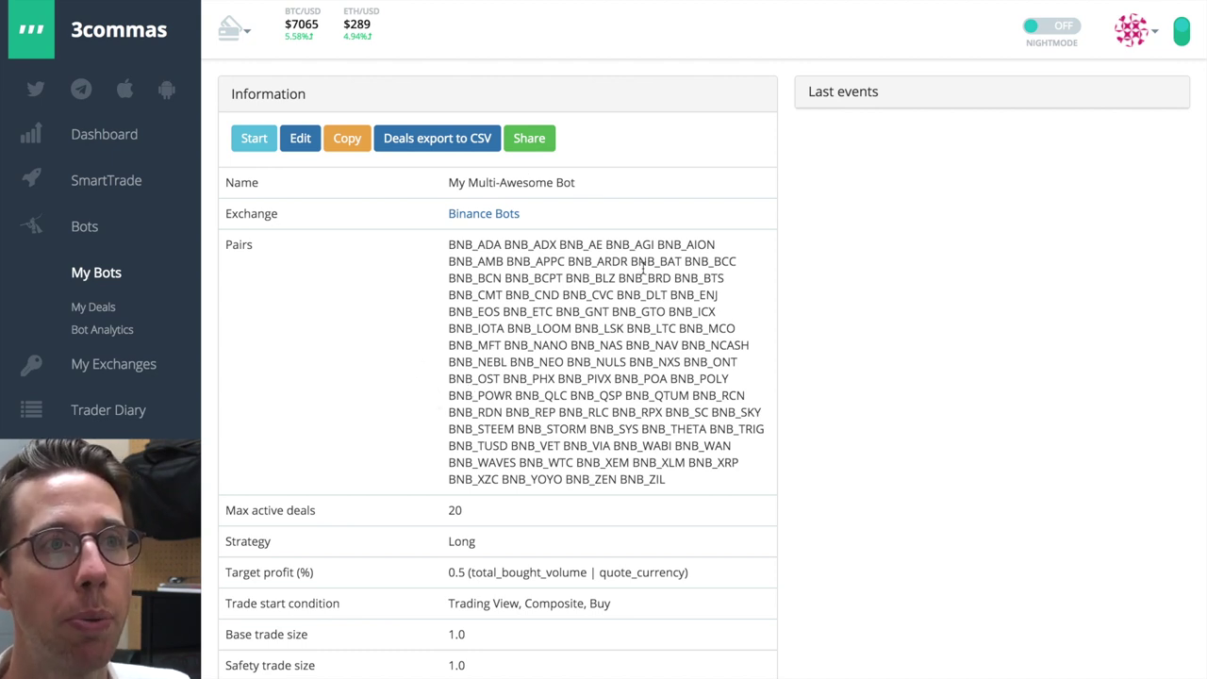
{"action": "scroll", "coordinate": [396, 512], "scroll_direction": "down", "scroll_amount": 3}
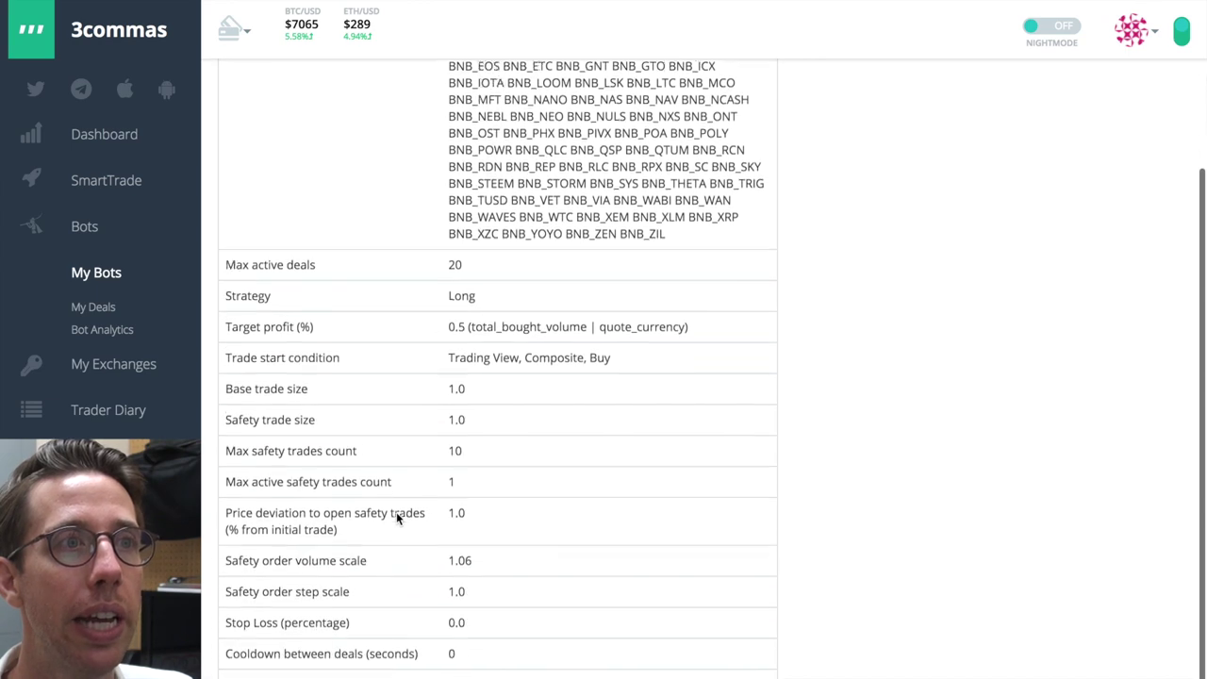
{"action": "scroll", "coordinate": [396, 512], "scroll_direction": "down", "scroll_amount": 2}
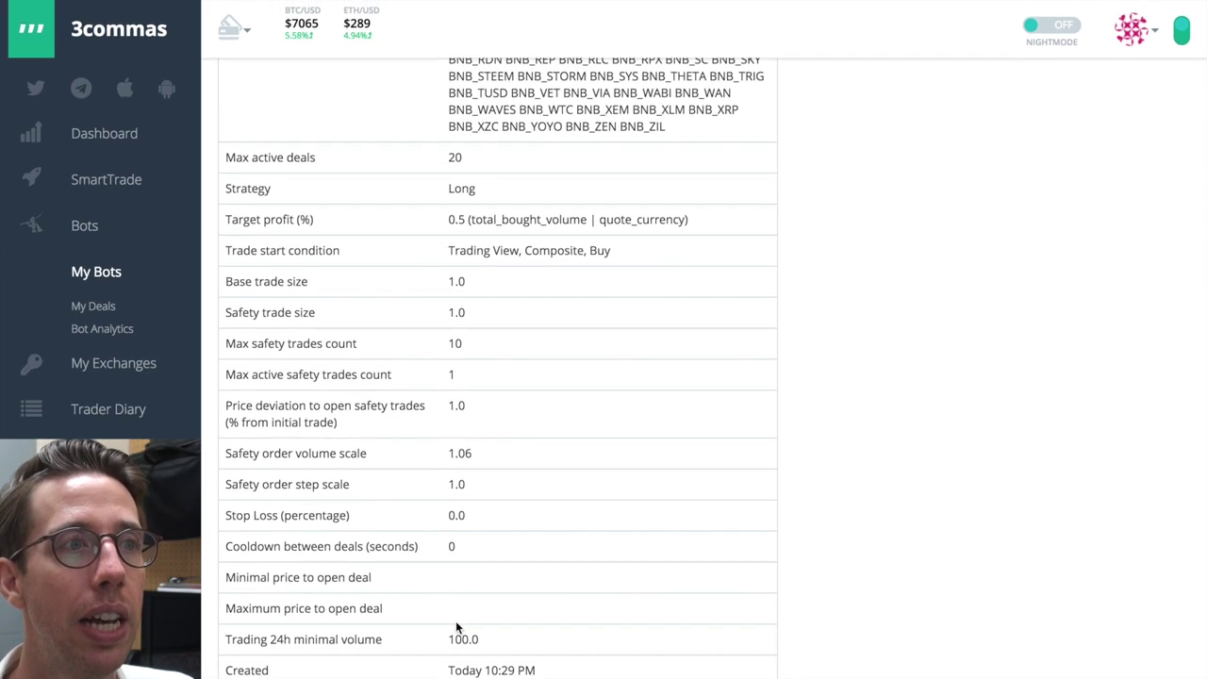
{"action": "scroll", "coordinate": [411, 260], "scroll_direction": "up", "scroll_amount": 5}
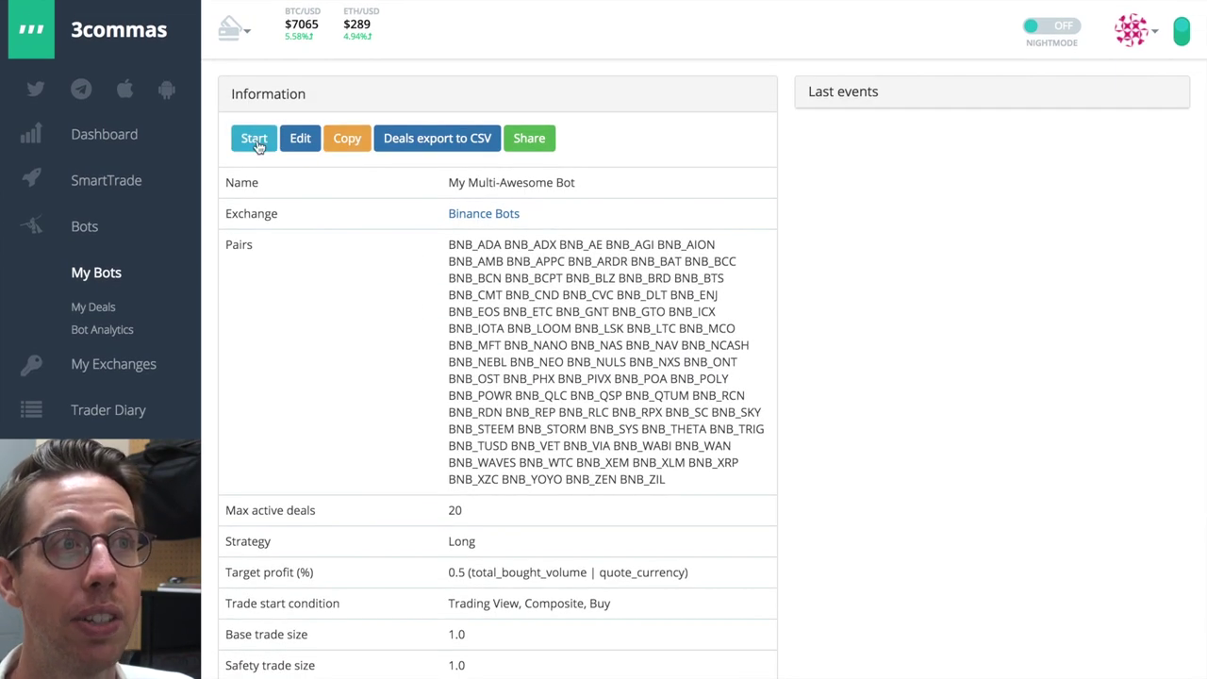